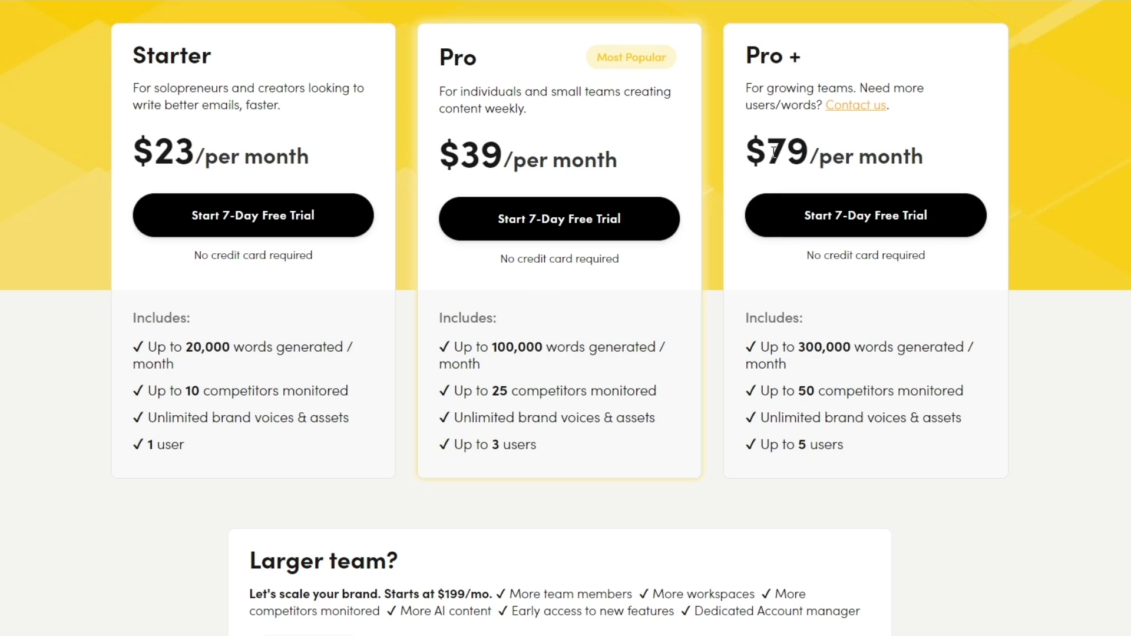
# Highlight the Pro + price of 79 and the plan limits: 20,000 and 300,000 words, 50 competitors, 5 users.
pyautogui.moveTo(773, 152); pyautogui.dragTo(837, 157)
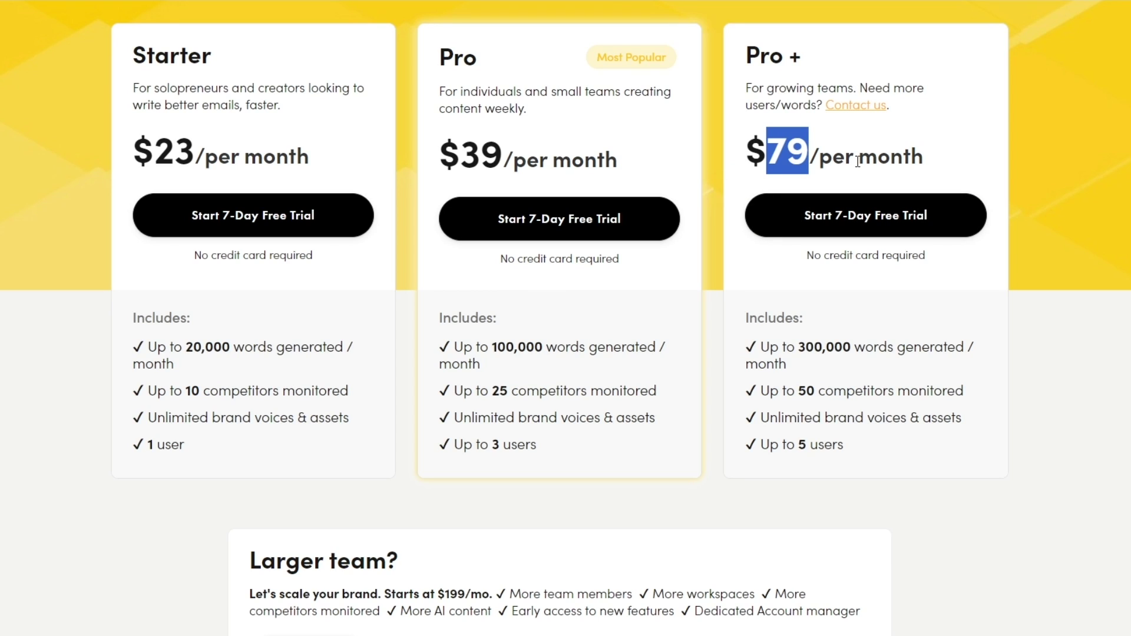
pyautogui.click(1069, 165)
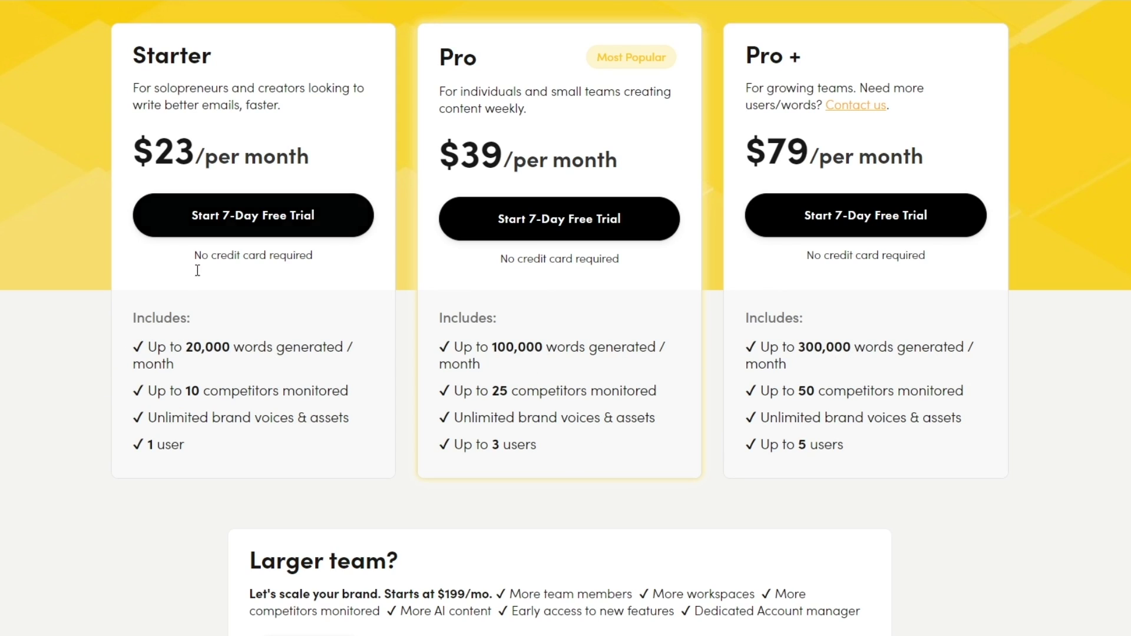
pyautogui.moveTo(186, 349); pyautogui.dragTo(232, 348)
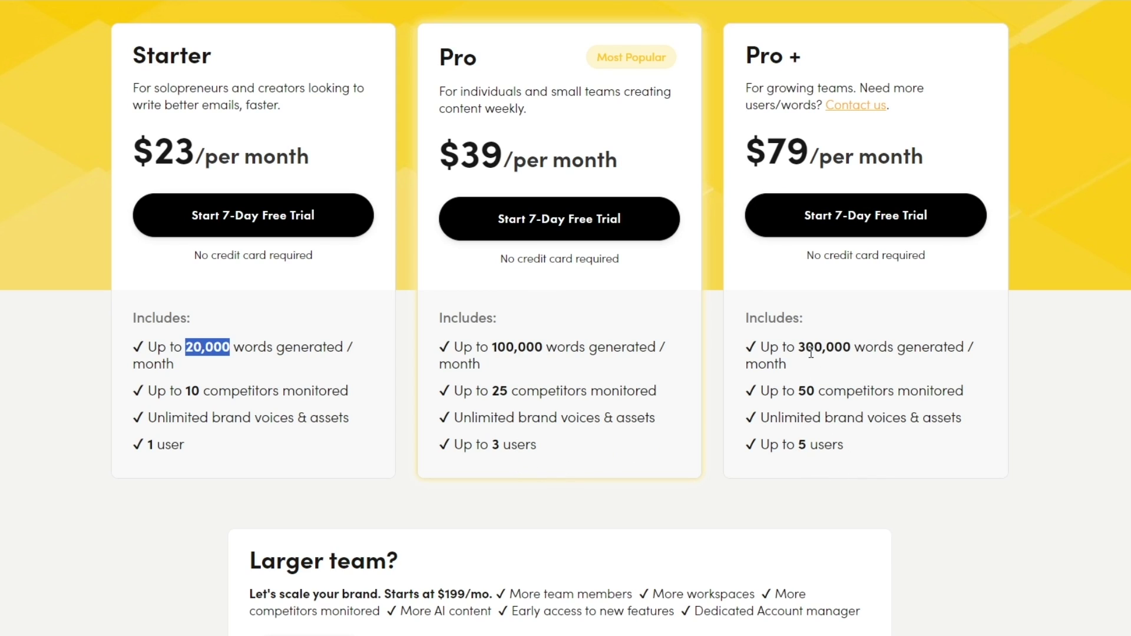
pyautogui.moveTo(800, 348); pyautogui.dragTo(858, 347)
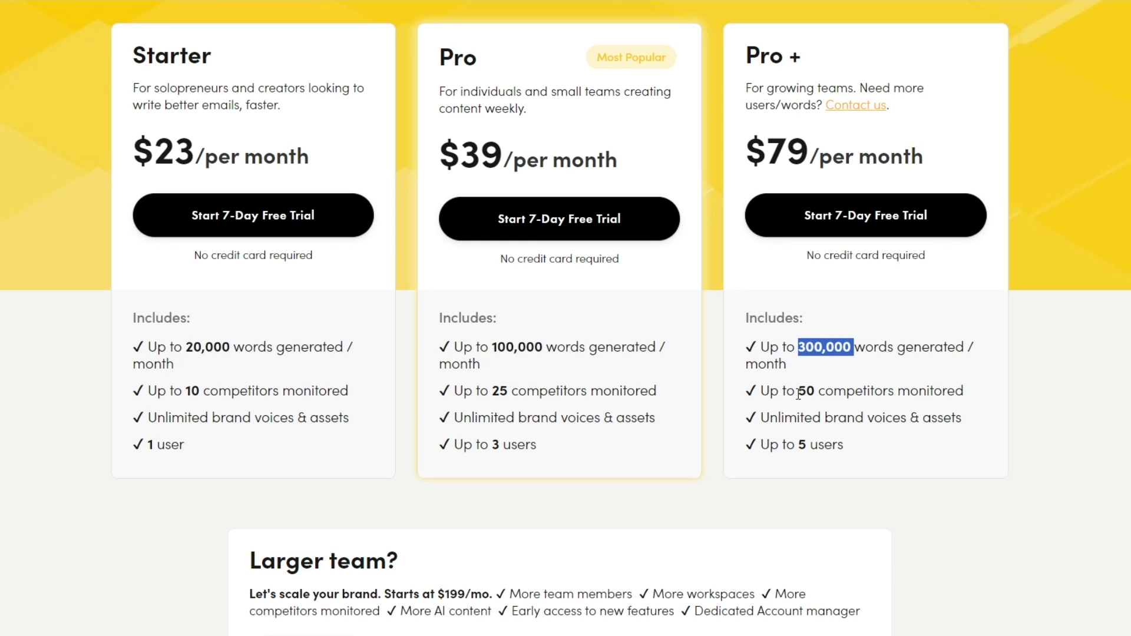
pyautogui.moveTo(799, 391); pyautogui.dragTo(820, 393)
pyautogui.moveTo(799, 445); pyautogui.dragTo(807, 445)
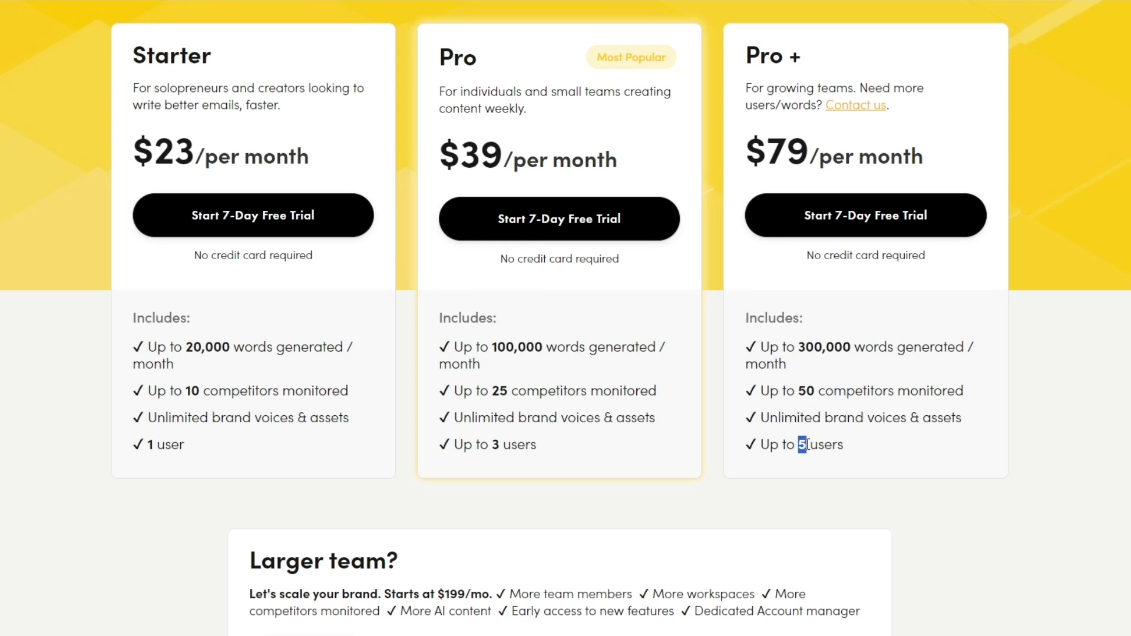
pyautogui.click(900, 480)
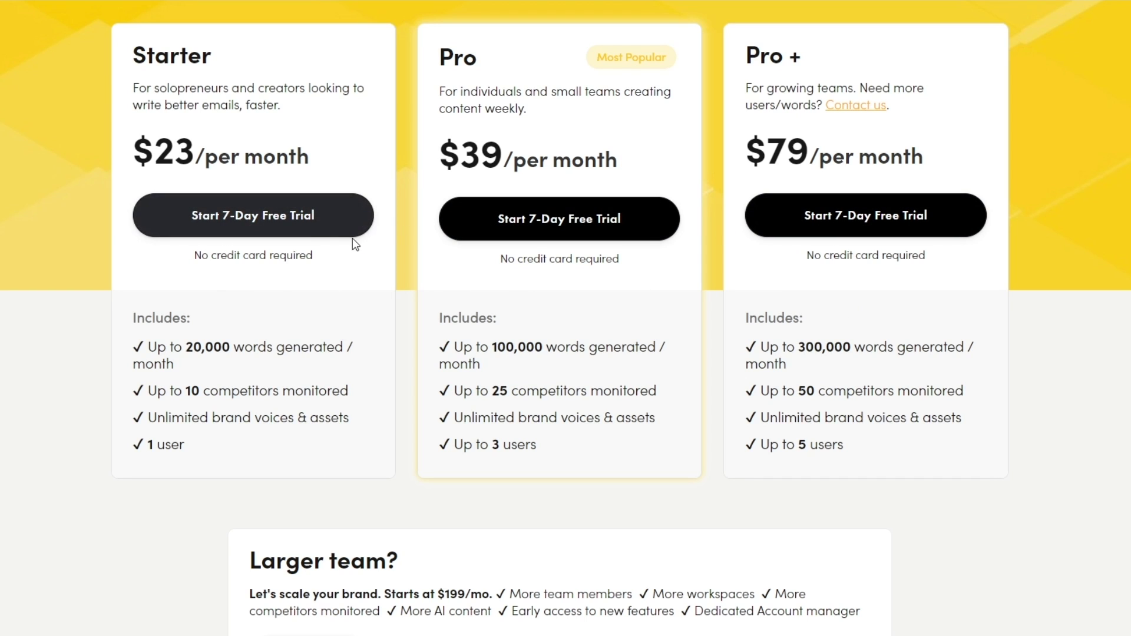
# Switch pricing to monthly billing ($29, $49, $99), then go back to the homepage.
pyautogui.scroll(6, 352, 241)
pyautogui.scroll(-2, 729, 388)
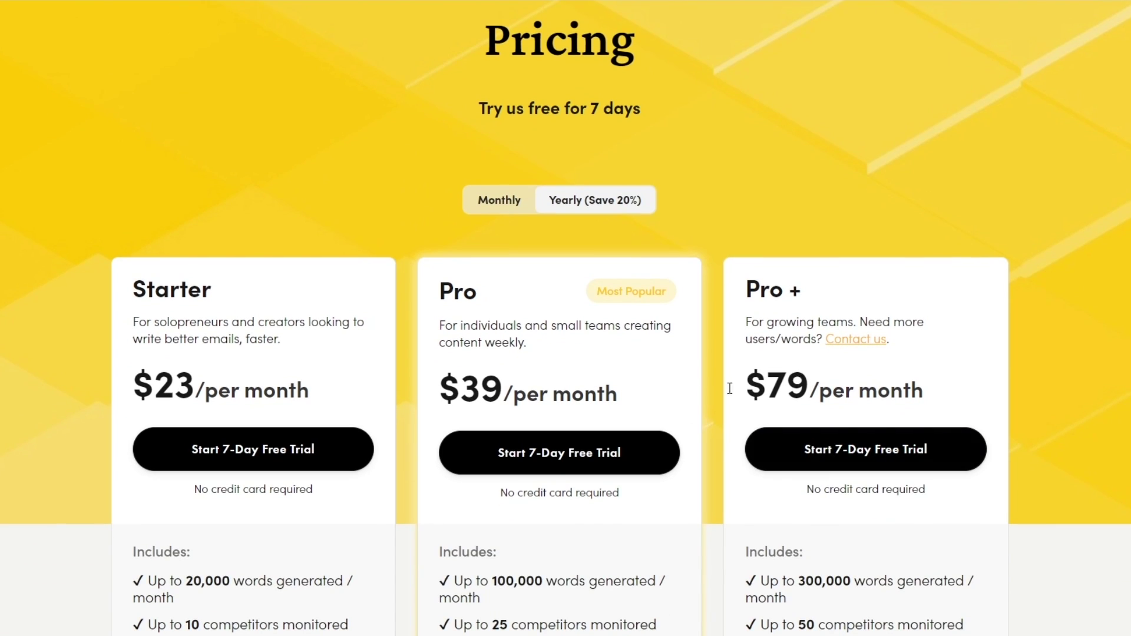
pyautogui.click(483, 206)
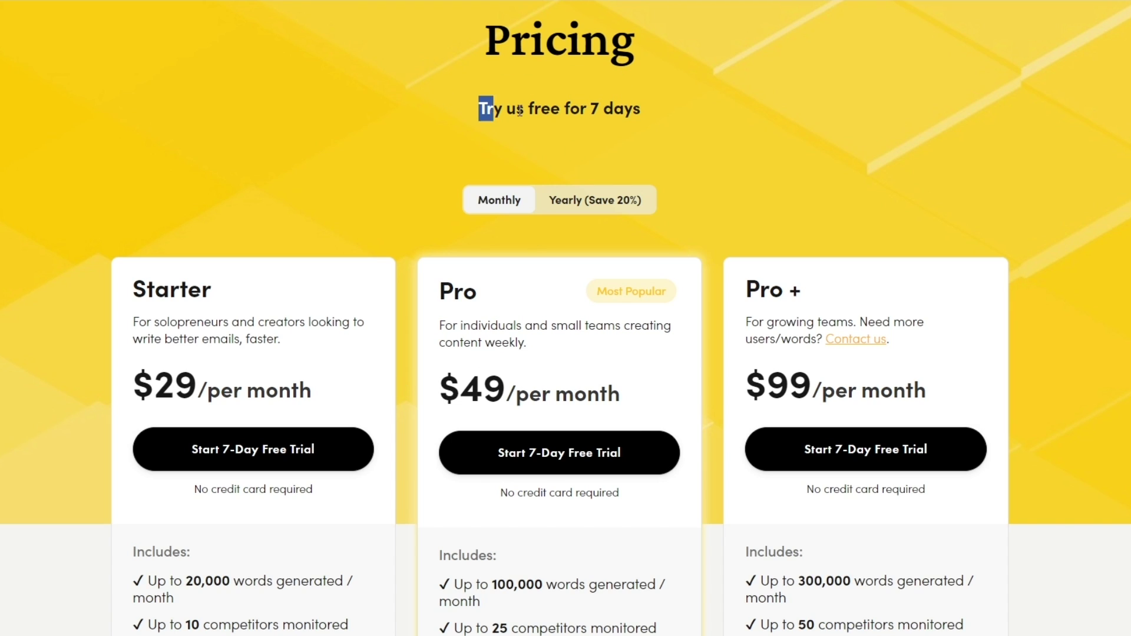
pyautogui.moveTo(519, 110); pyautogui.dragTo(677, 101)
pyautogui.click(595, 126)
pyautogui.scroll(2, 436, 26)
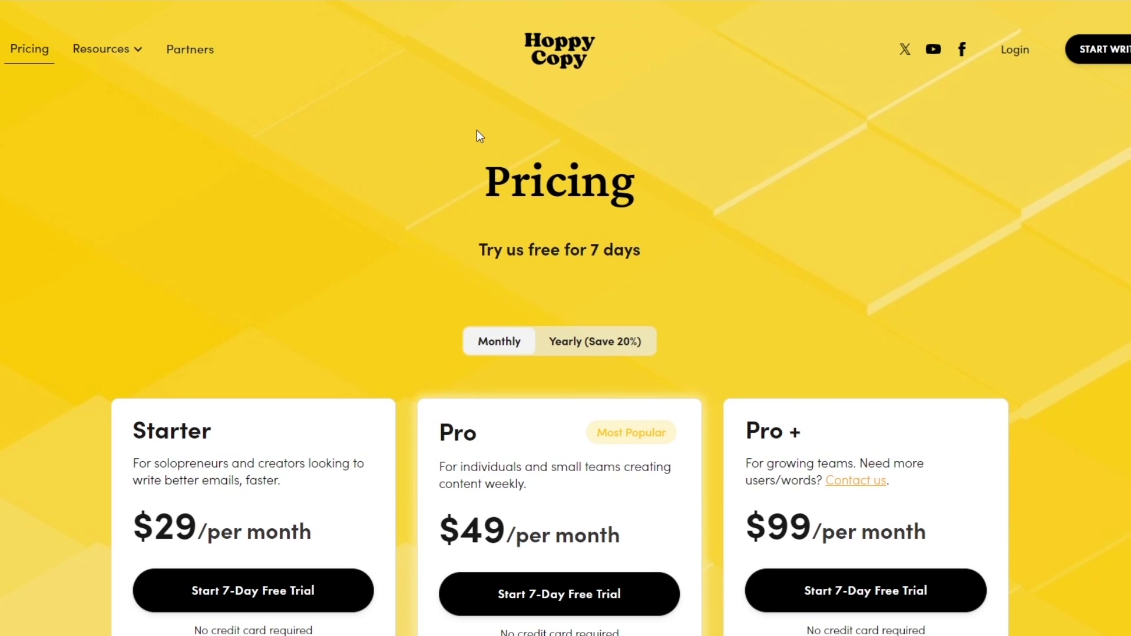
pyautogui.hotkey('alt', 'Left')
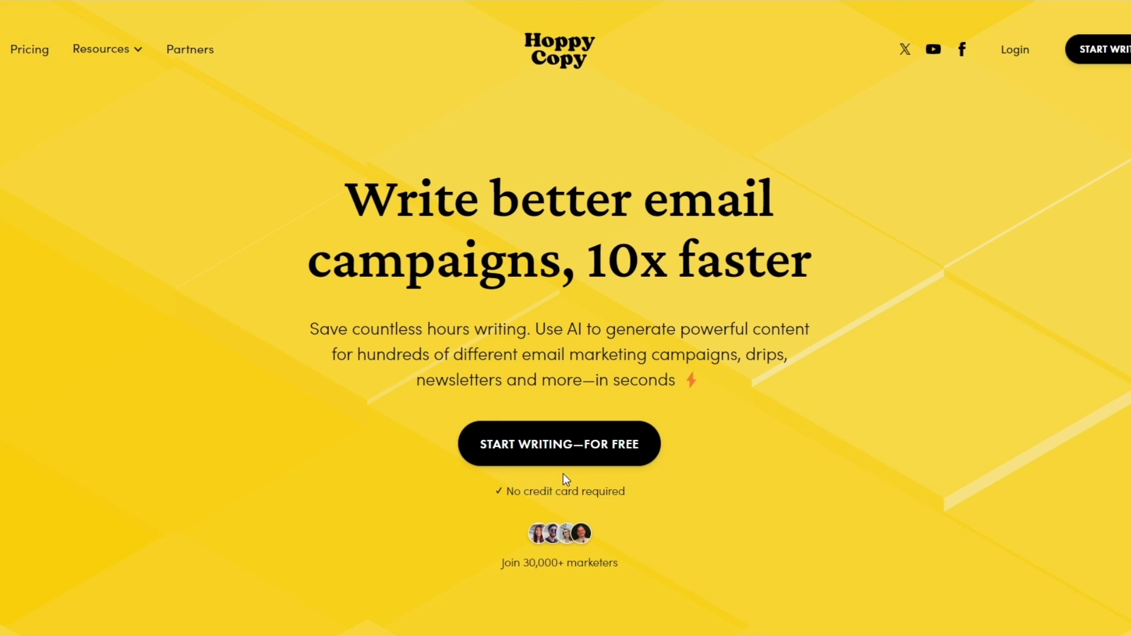
# Start the free sign-up and register with a Google account.
pyautogui.click(595, 458)
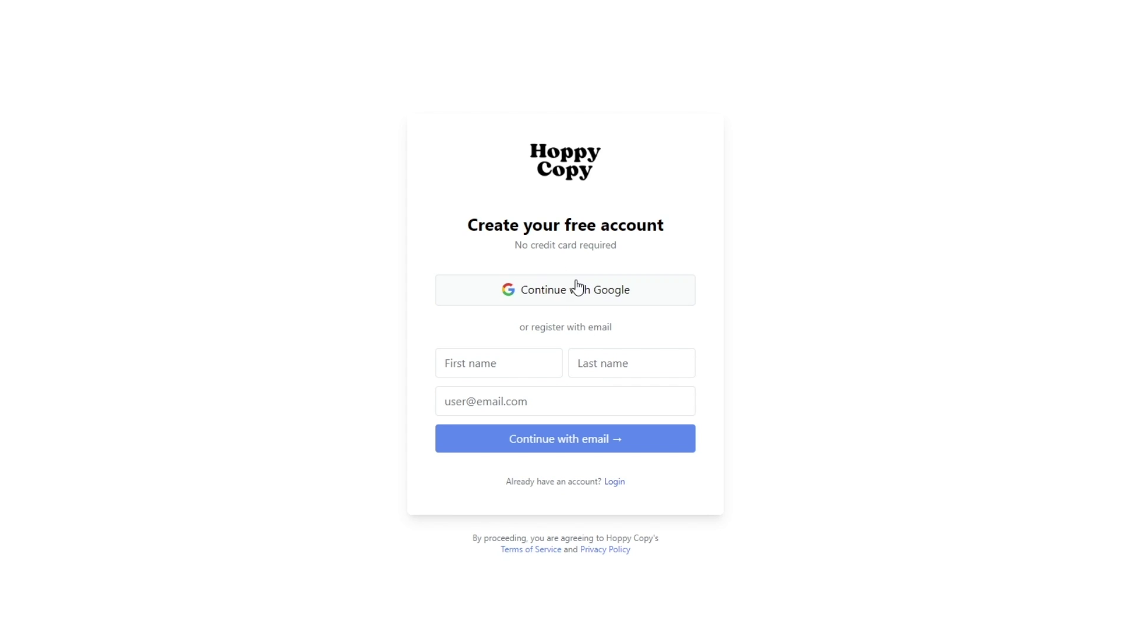
pyautogui.click(569, 298)
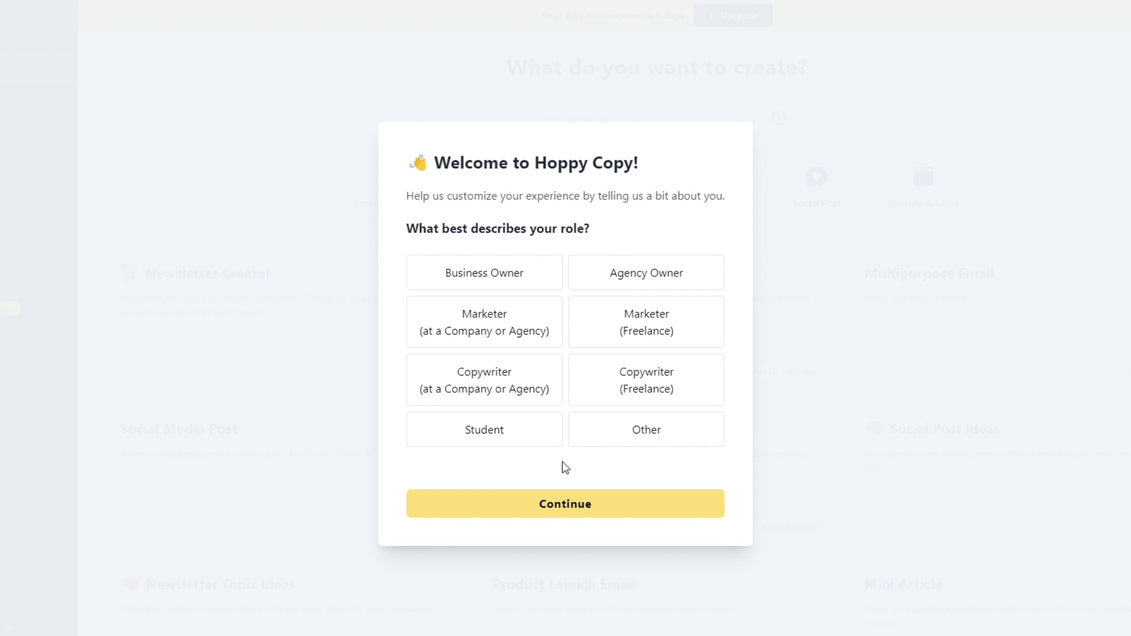
# Answer the role as Copywriter at a Company or Agency and the email type as Sales emails.
pyautogui.click(513, 394)
pyautogui.click(604, 515)
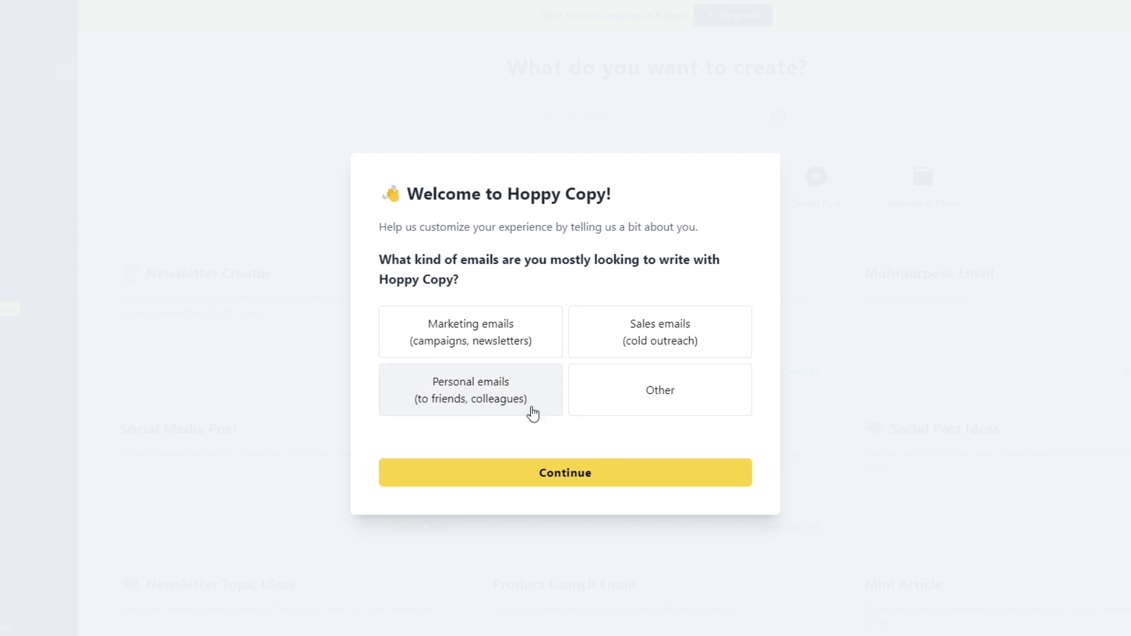
pyautogui.click(488, 414)
pyautogui.click(660, 342)
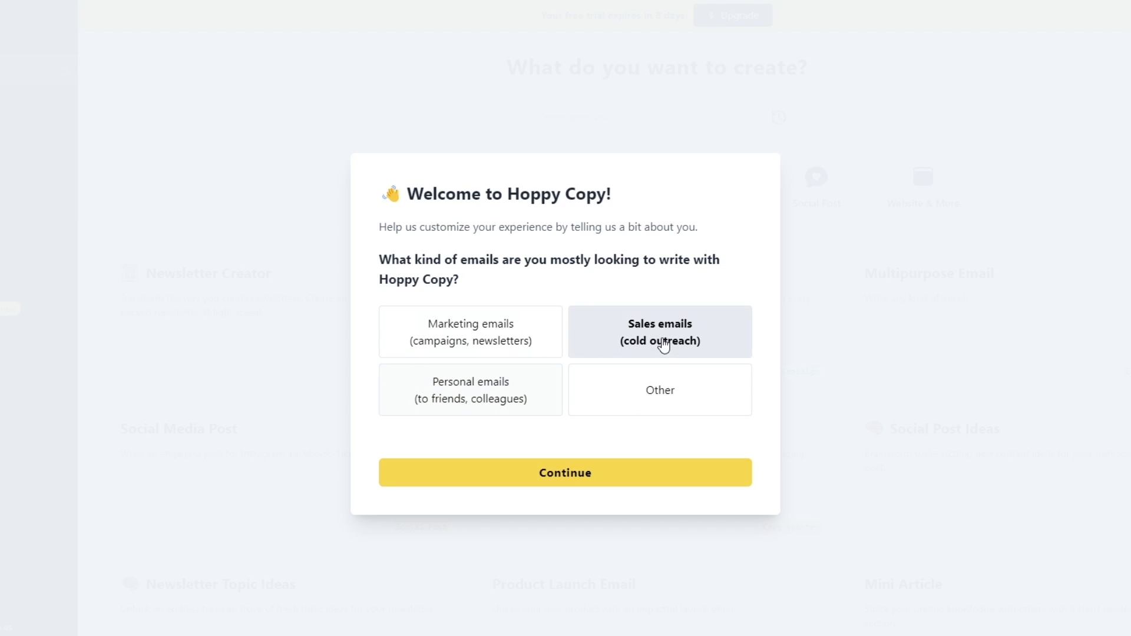
pyautogui.click(651, 471)
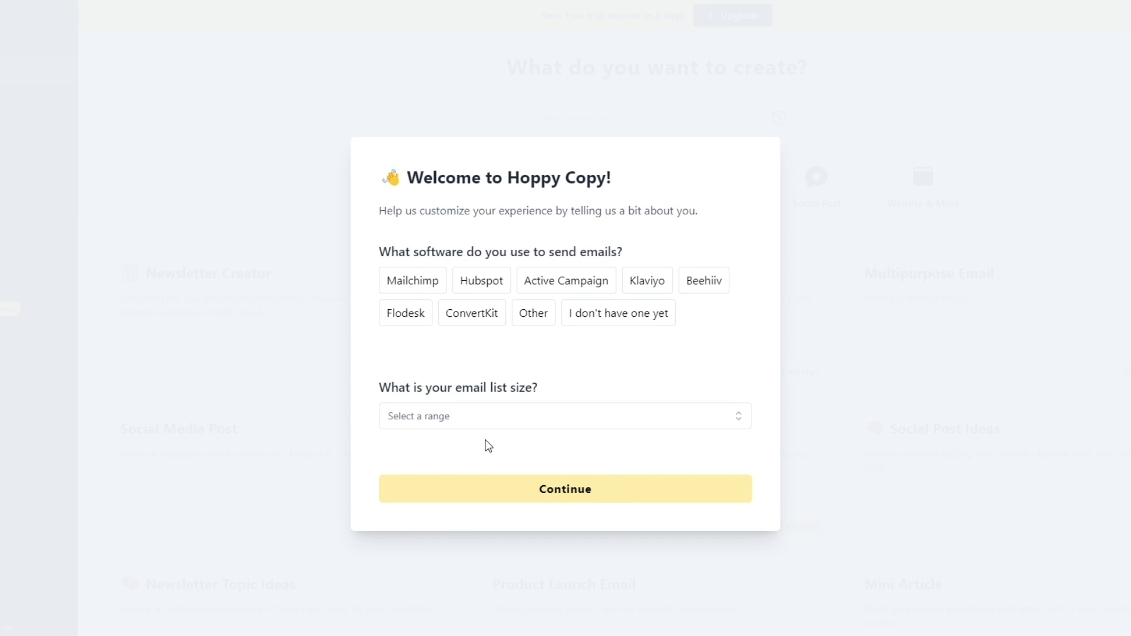
# Choose Mailchimp as email software with a 1-100 contact list size.
pyautogui.moveTo(383, 254); pyautogui.dragTo(645, 276)
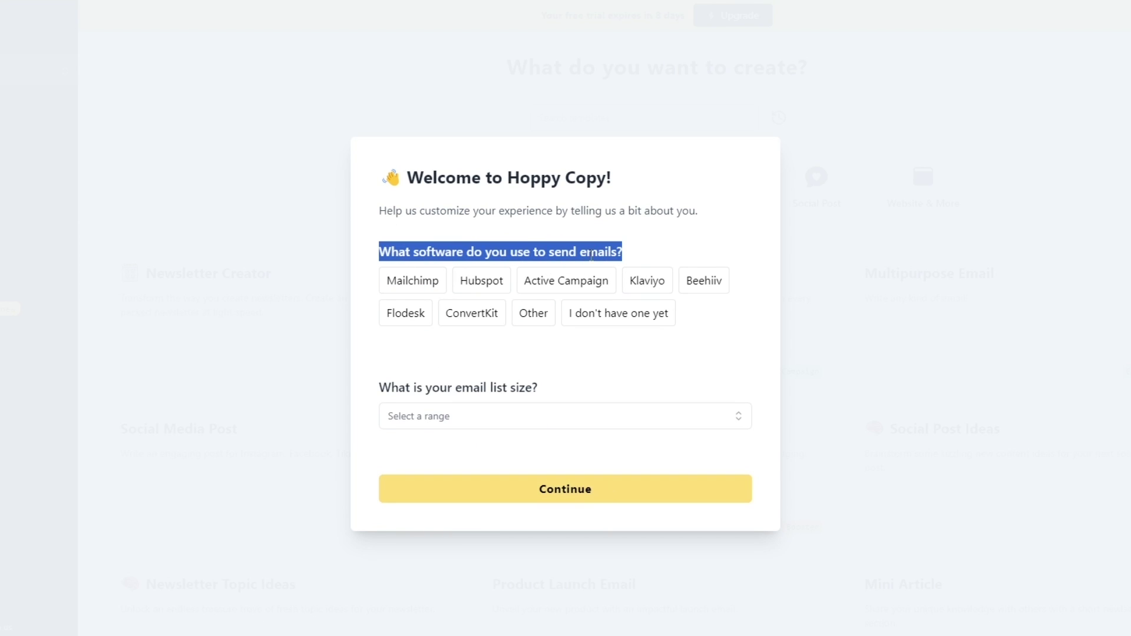
pyautogui.click(630, 254)
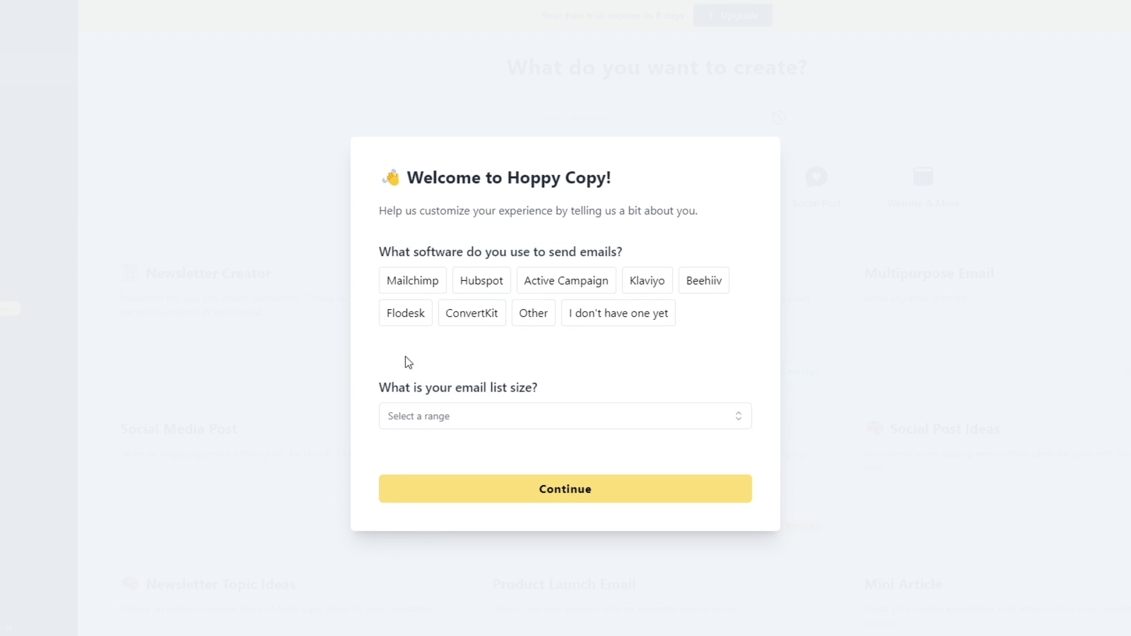
pyautogui.click(497, 416)
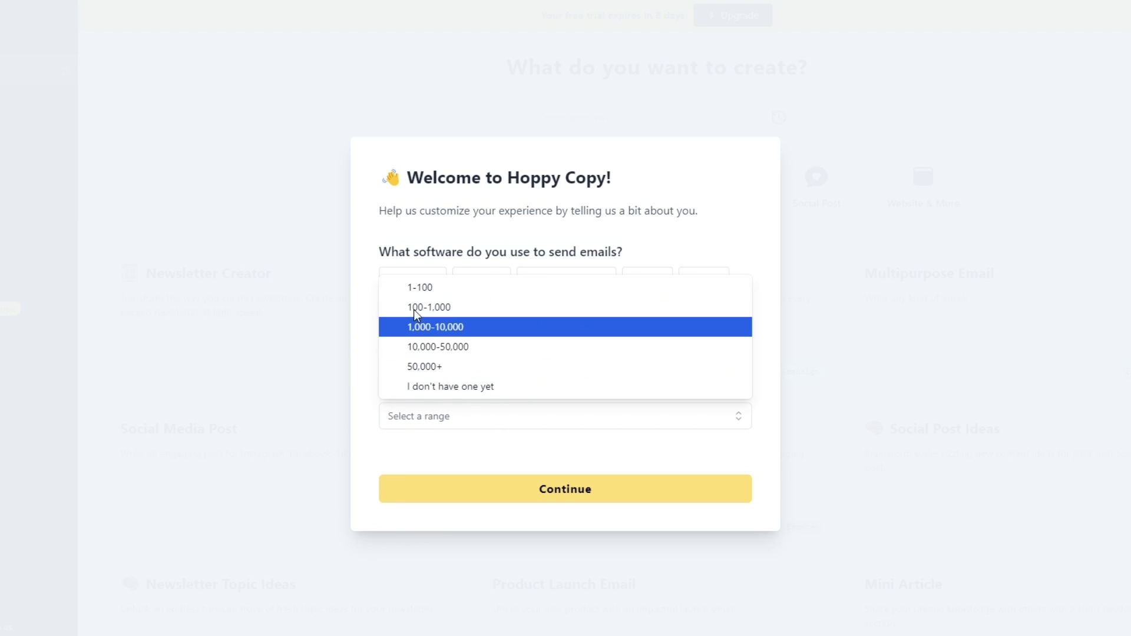
pyautogui.click(449, 287)
pyautogui.click(409, 292)
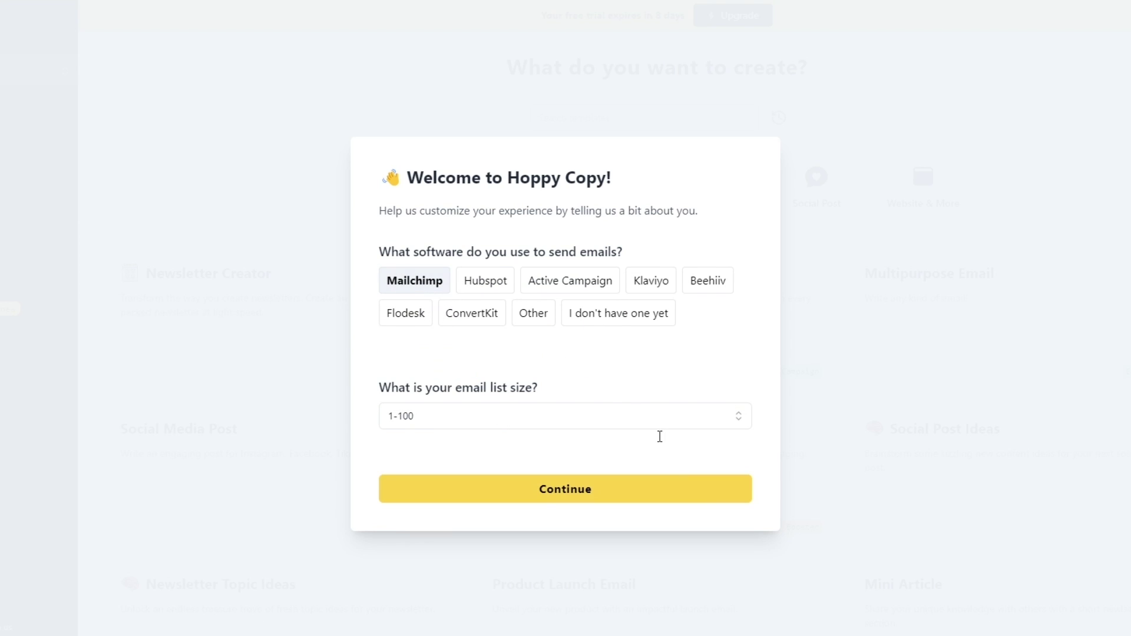
pyautogui.click(588, 497)
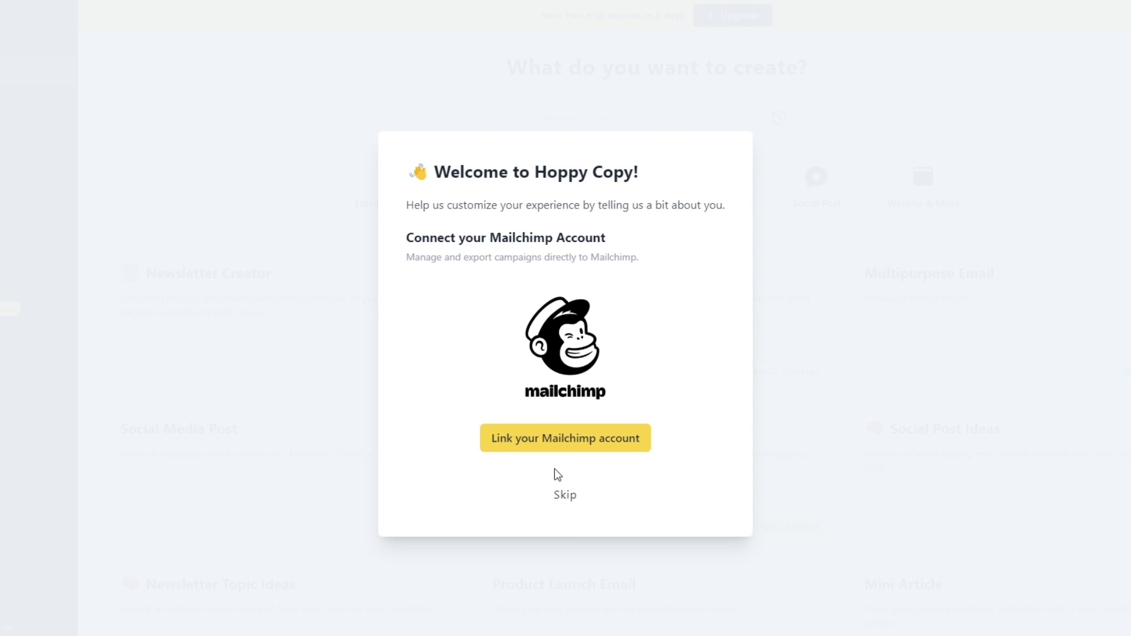
# Skip linking Mailchimp, pick TikTok as the referral source, and finish onboarding.
pyautogui.click(570, 496)
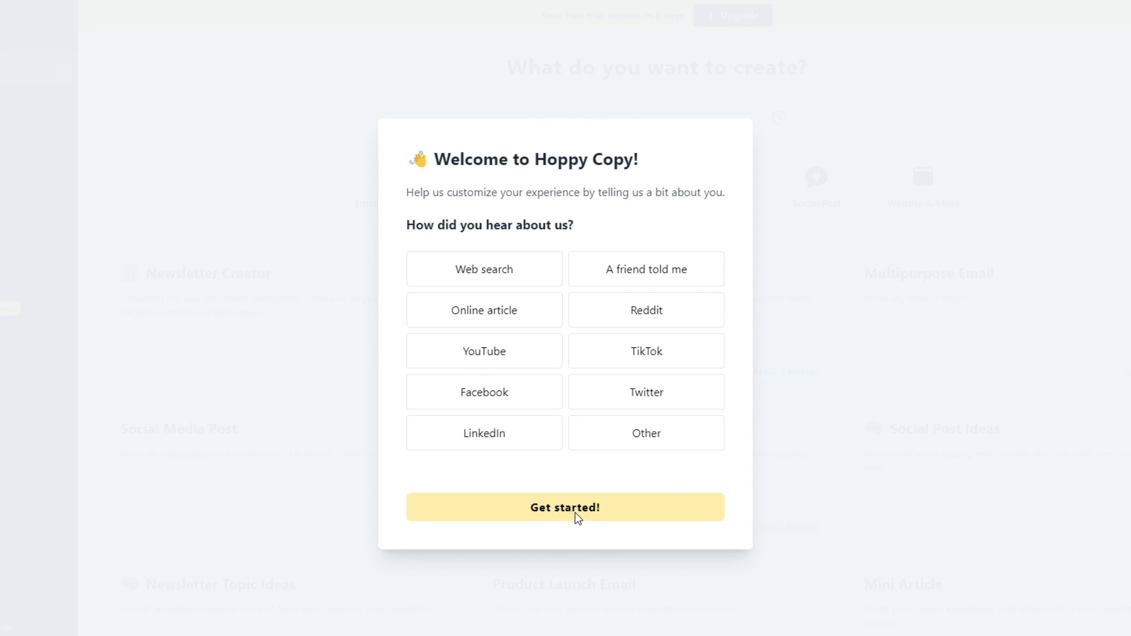
pyautogui.click(664, 443)
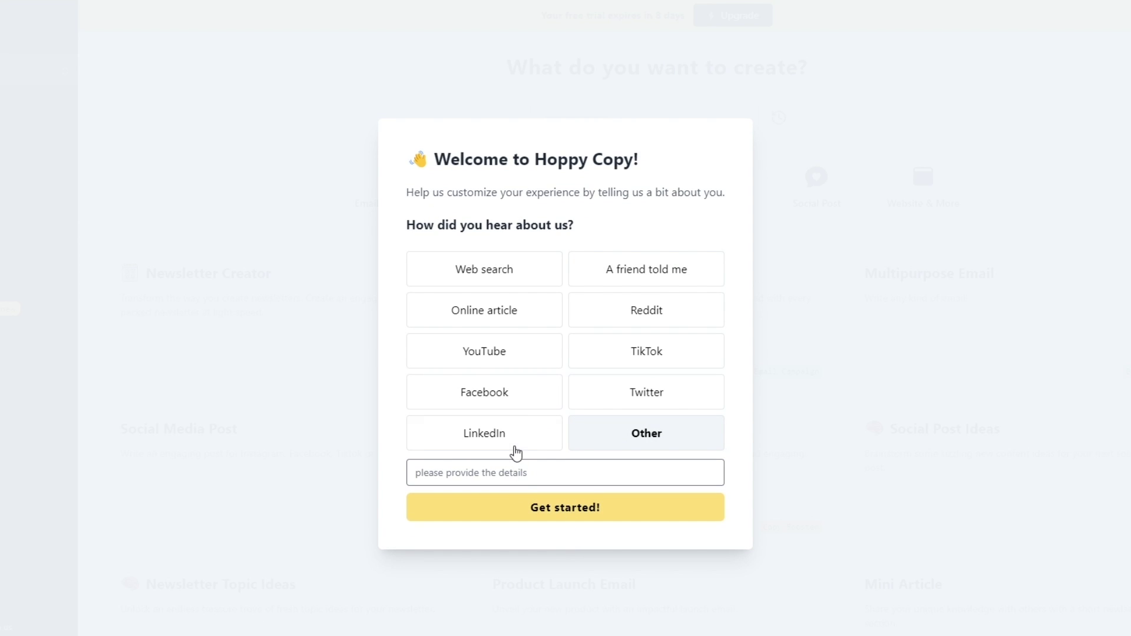
pyautogui.click(650, 355)
pyautogui.click(583, 517)
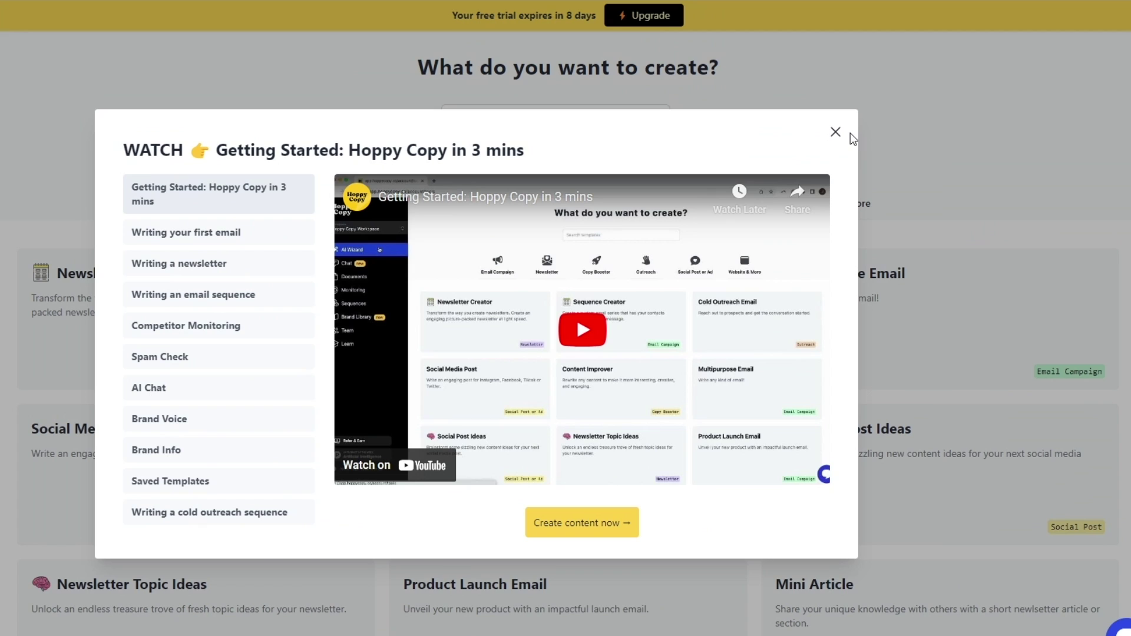
pyautogui.click(834, 133)
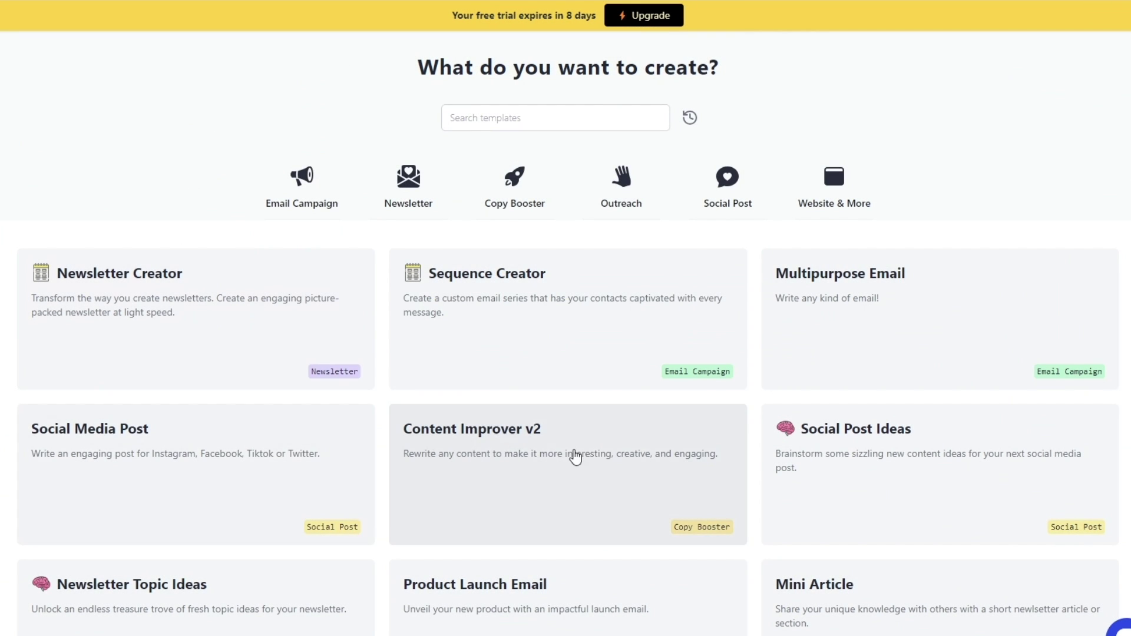
pyautogui.scroll(-6, 177, 417)
pyautogui.scroll(6, 177, 419)
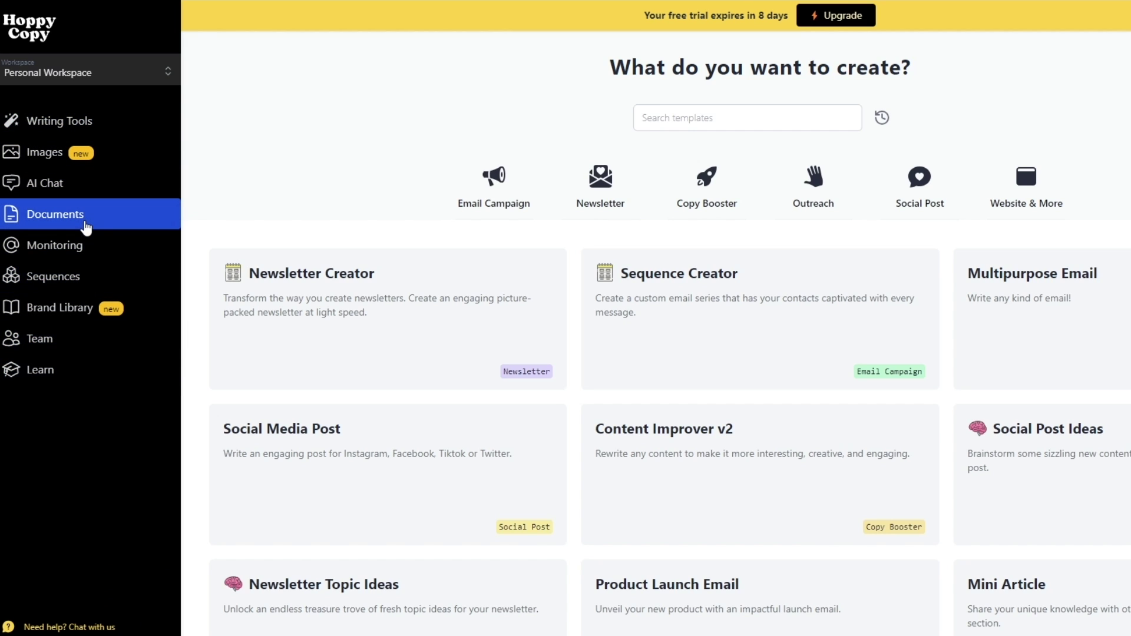
pyautogui.click(66, 76)
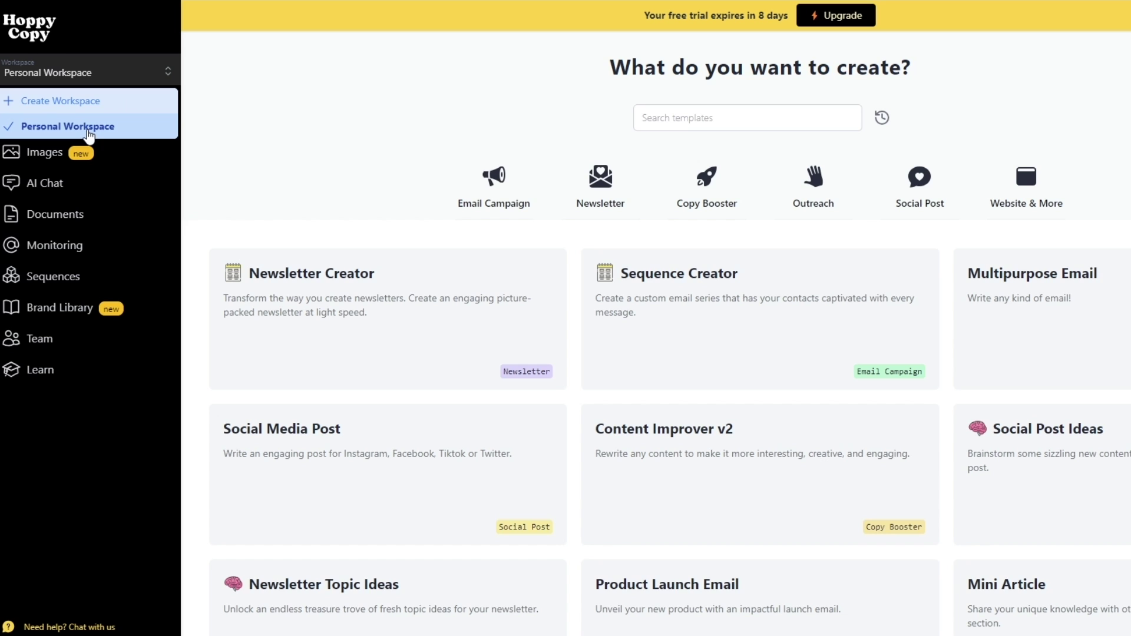
pyautogui.click(293, 131)
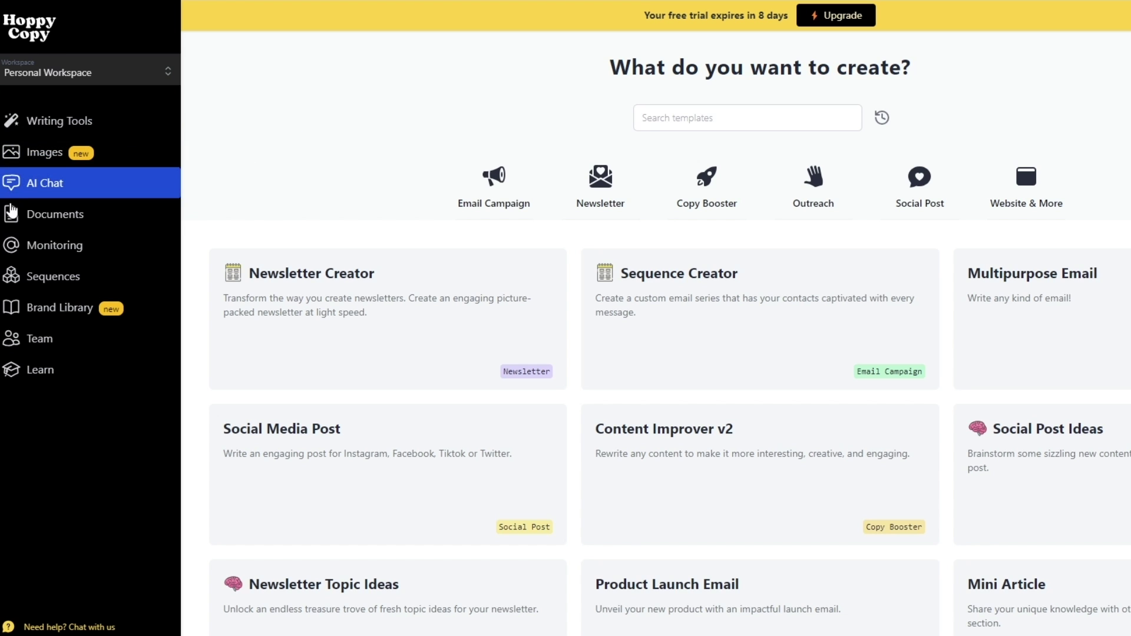
# Scroll up and down the template cards, then open the Video Script card.
pyautogui.scroll(-15, 533, 244)
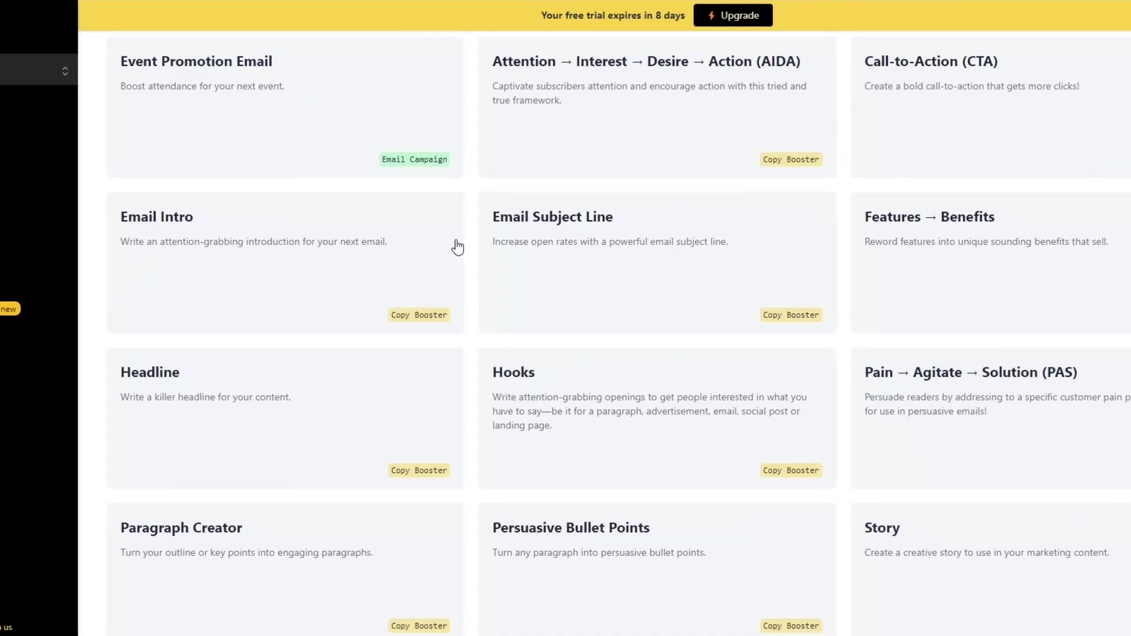
pyautogui.scroll(-13, 458, 247)
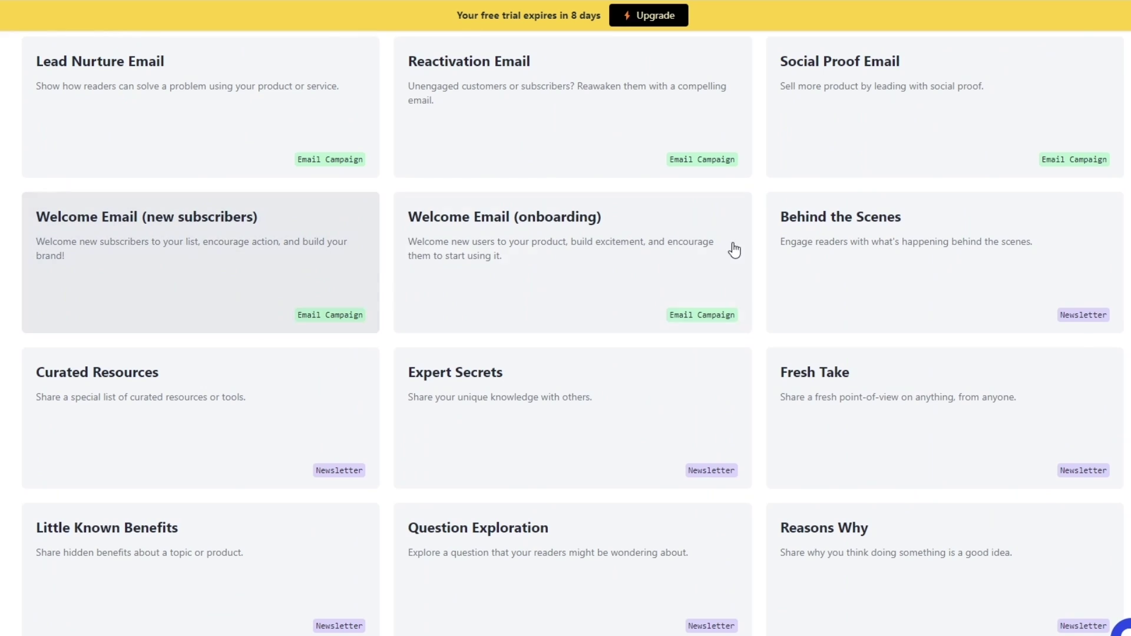
pyautogui.scroll(-15, 606, 353)
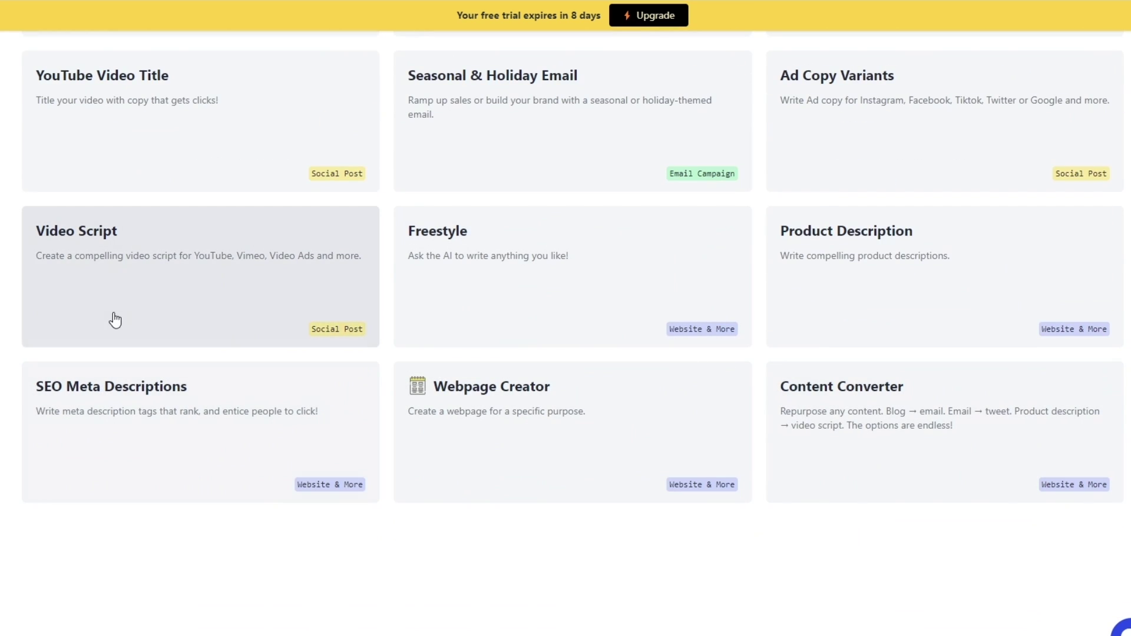
pyautogui.scroll(2, 141, 309)
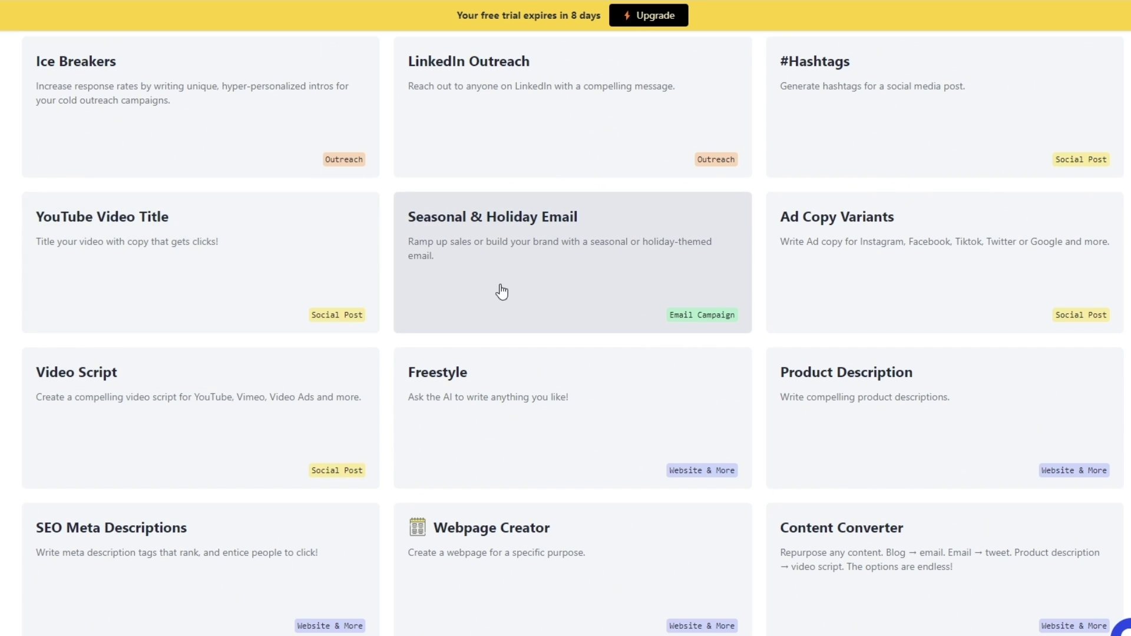
pyautogui.scroll(2, 878, 330)
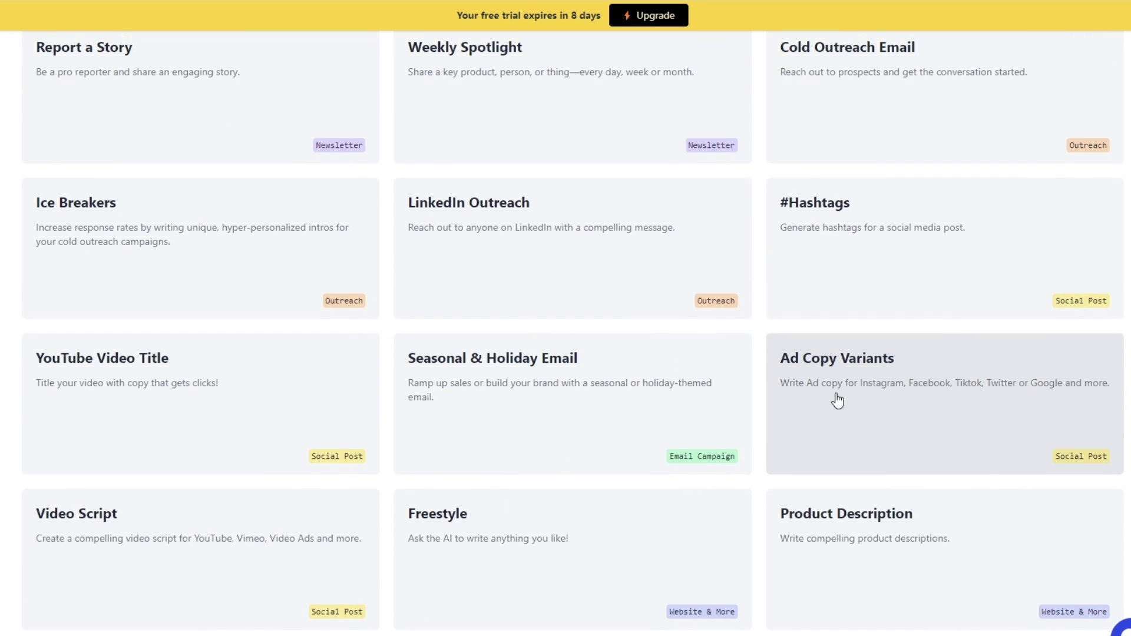
pyautogui.scroll(-4, 606, 429)
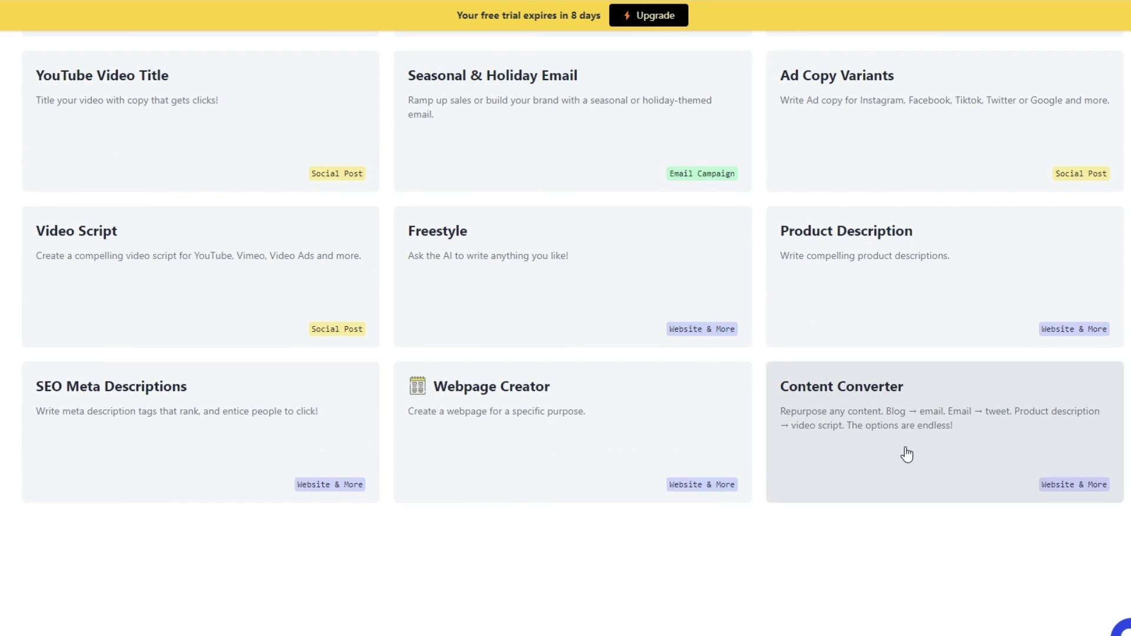
pyautogui.scroll(10, 76, 442)
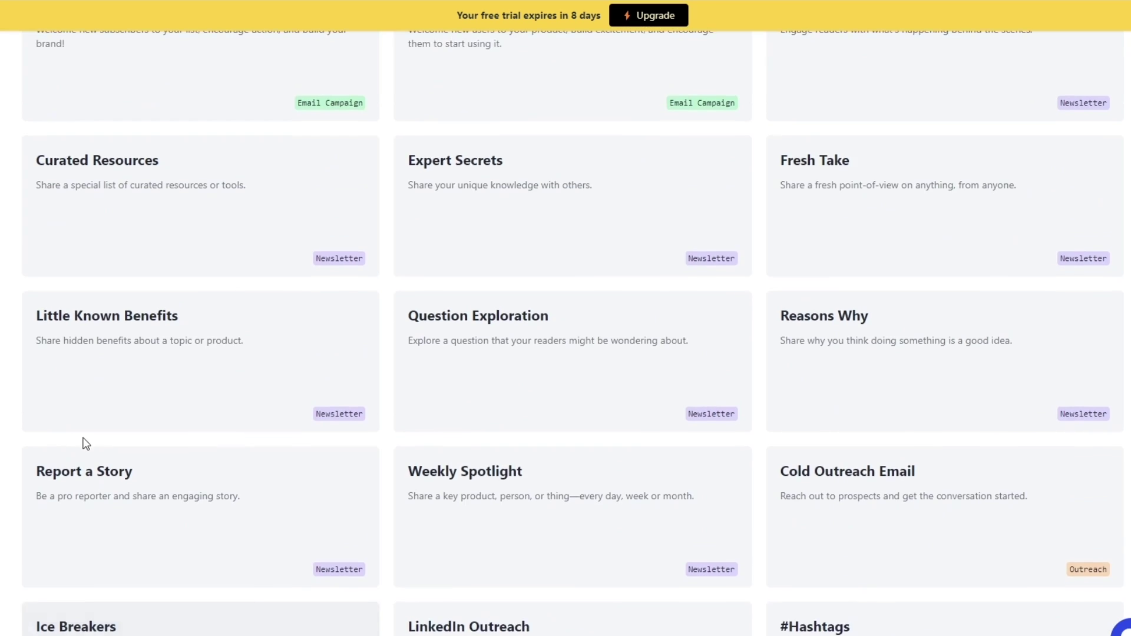
pyautogui.scroll(20, 86, 443)
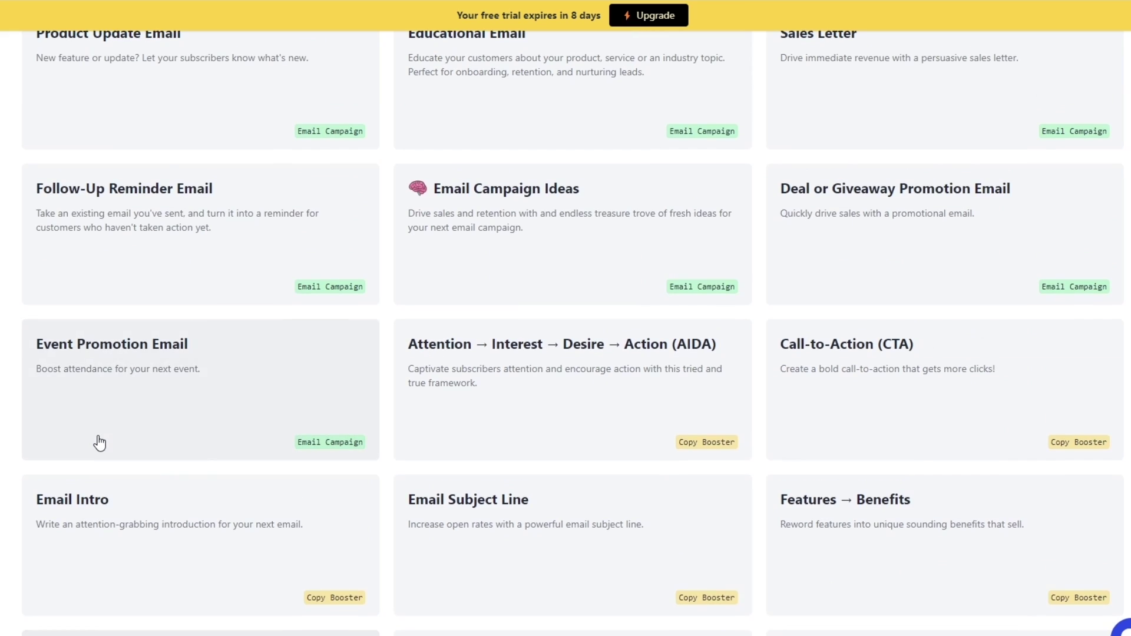
pyautogui.scroll(5, 616, 528)
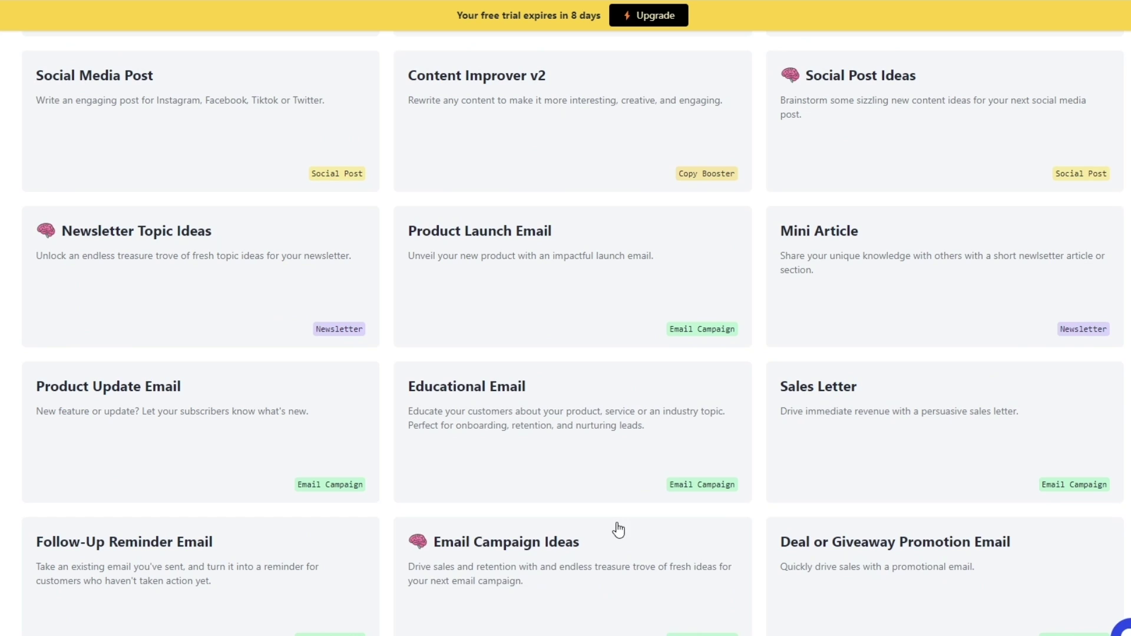
pyautogui.scroll(-10, 151, 215)
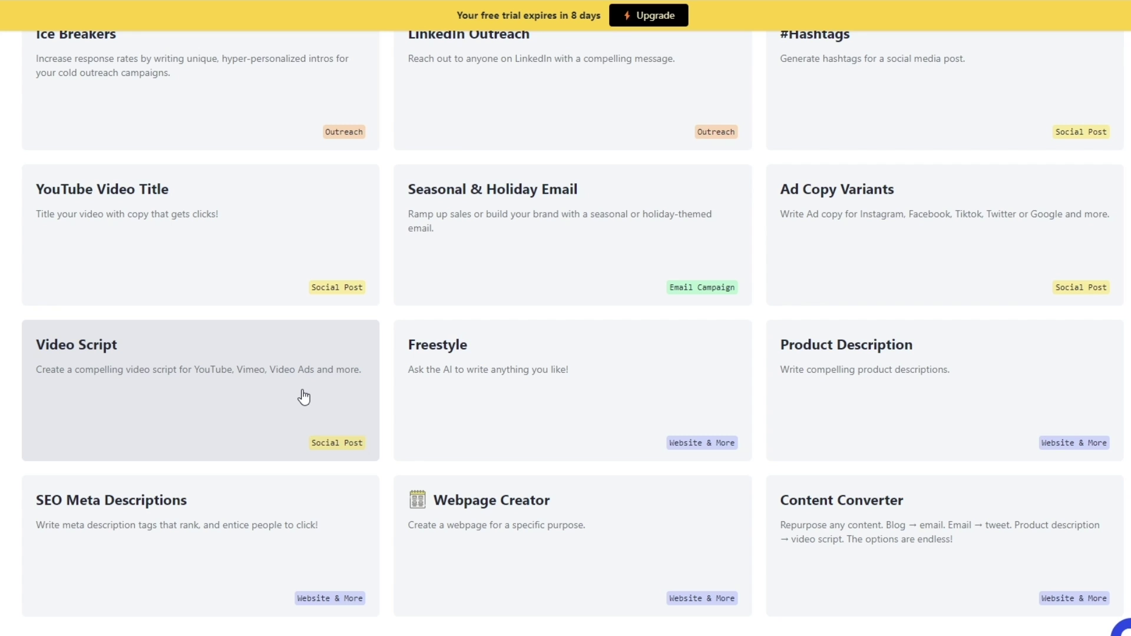
pyautogui.click(273, 424)
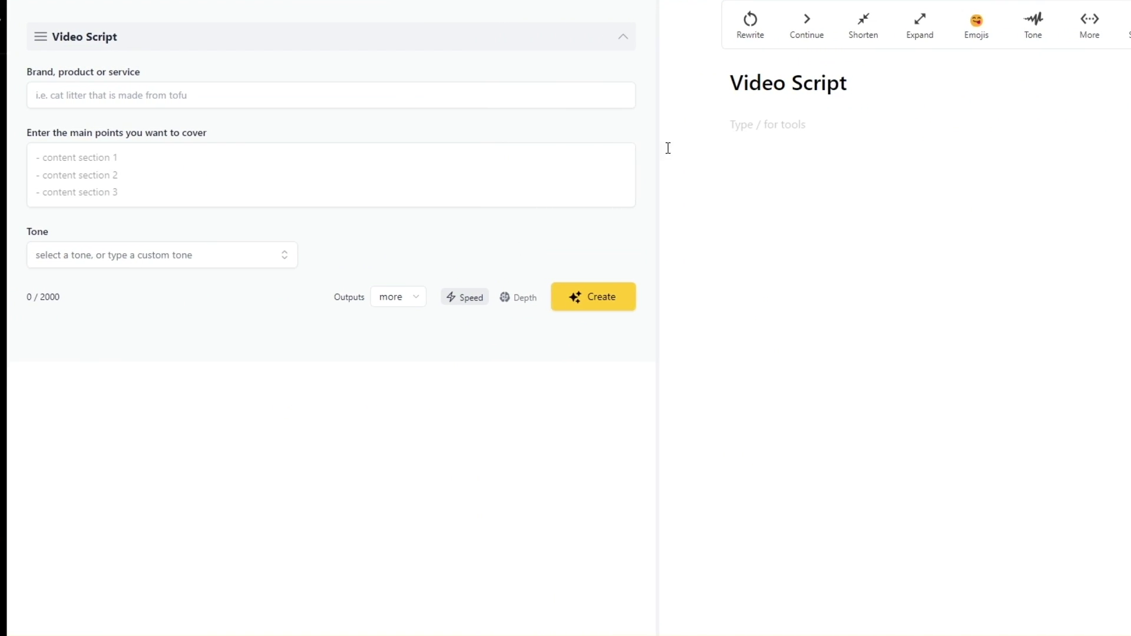
# Enter 'iPhone 15 Pro Review' and five main points, set Professional tone, and create the script.
pyautogui.click(794, 152)
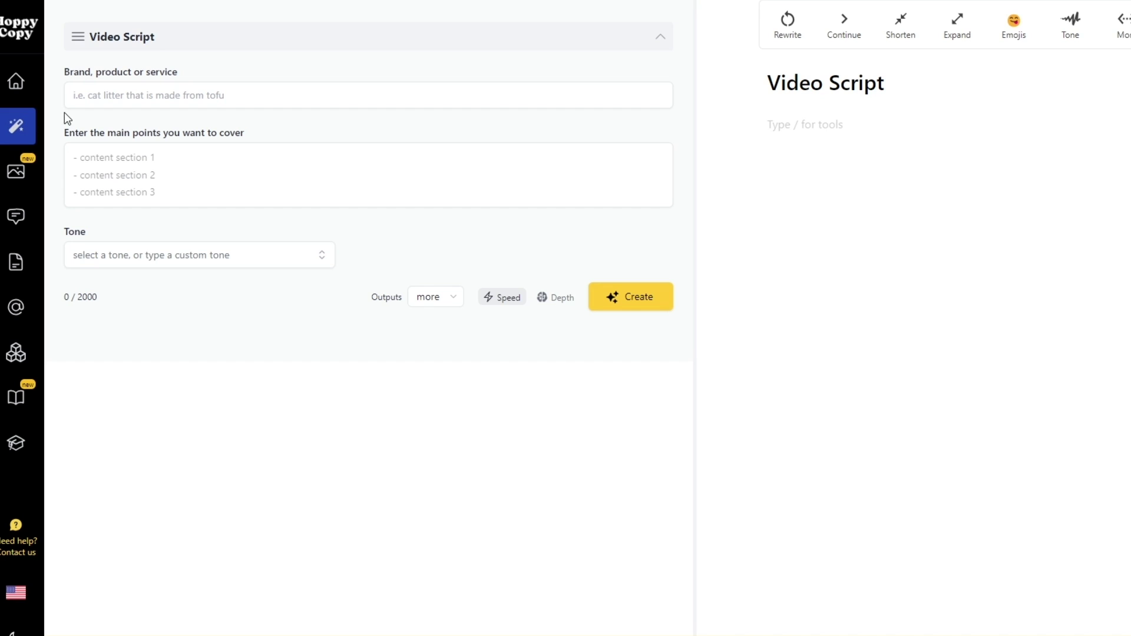
pyautogui.click(79, 99)
pyautogui.click(177, 159)
pyautogui.click(144, 255)
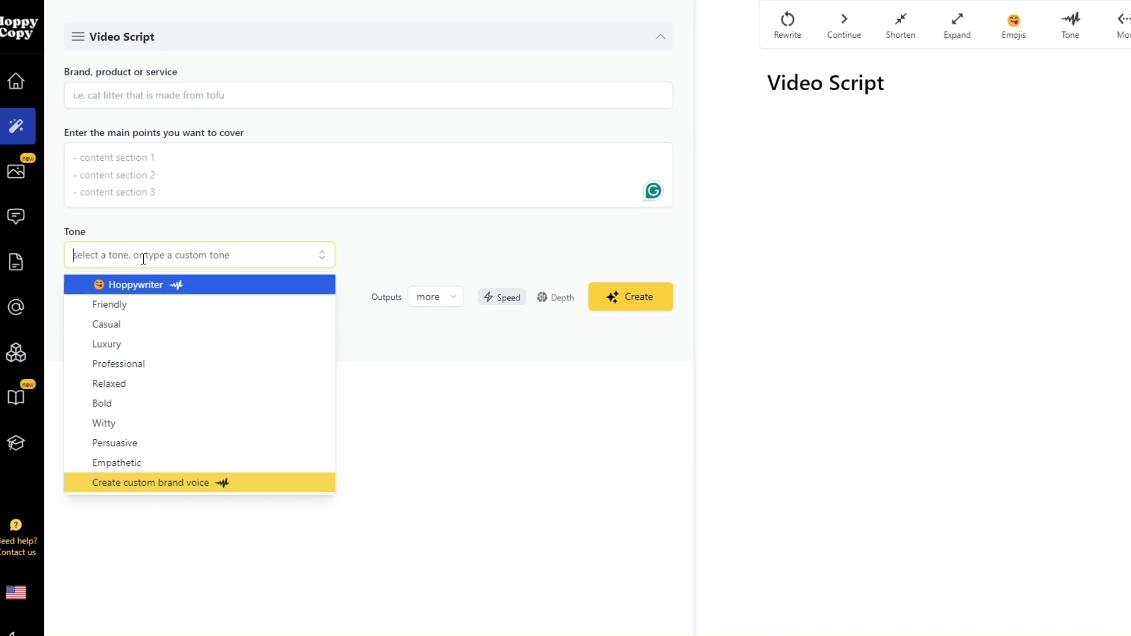
pyautogui.press('Escape')
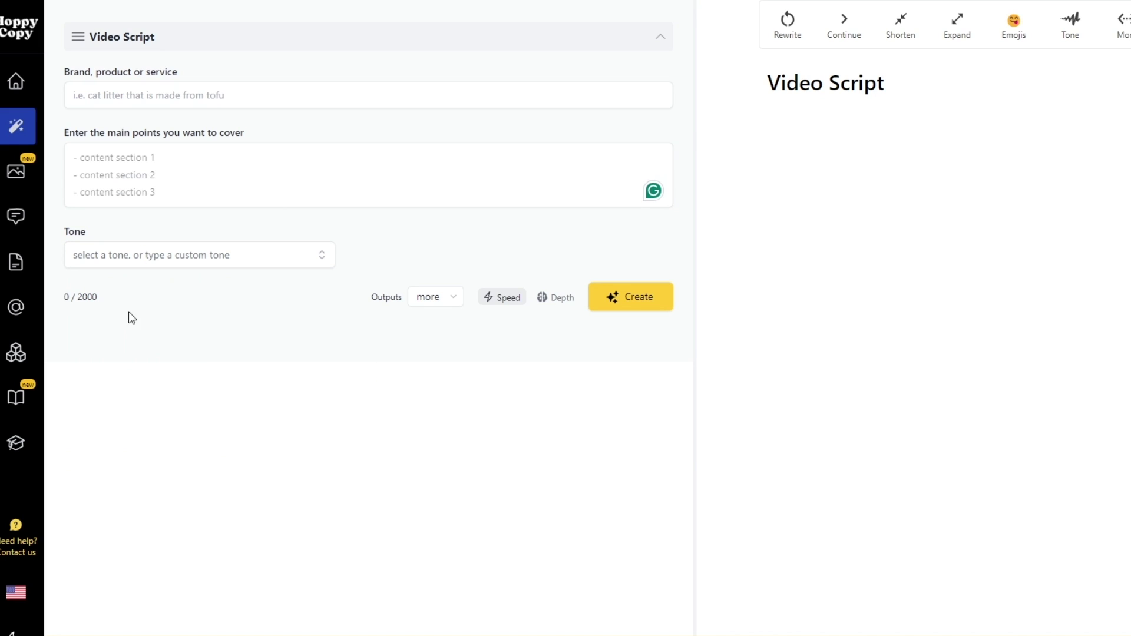
pyautogui.click(129, 257)
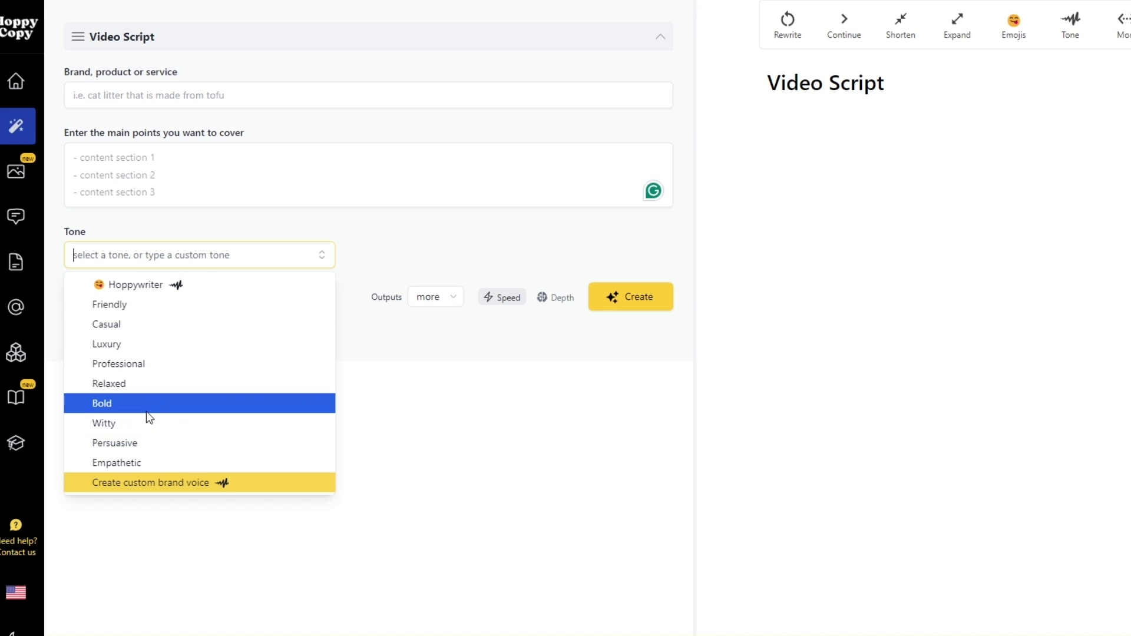
pyautogui.click(146, 304)
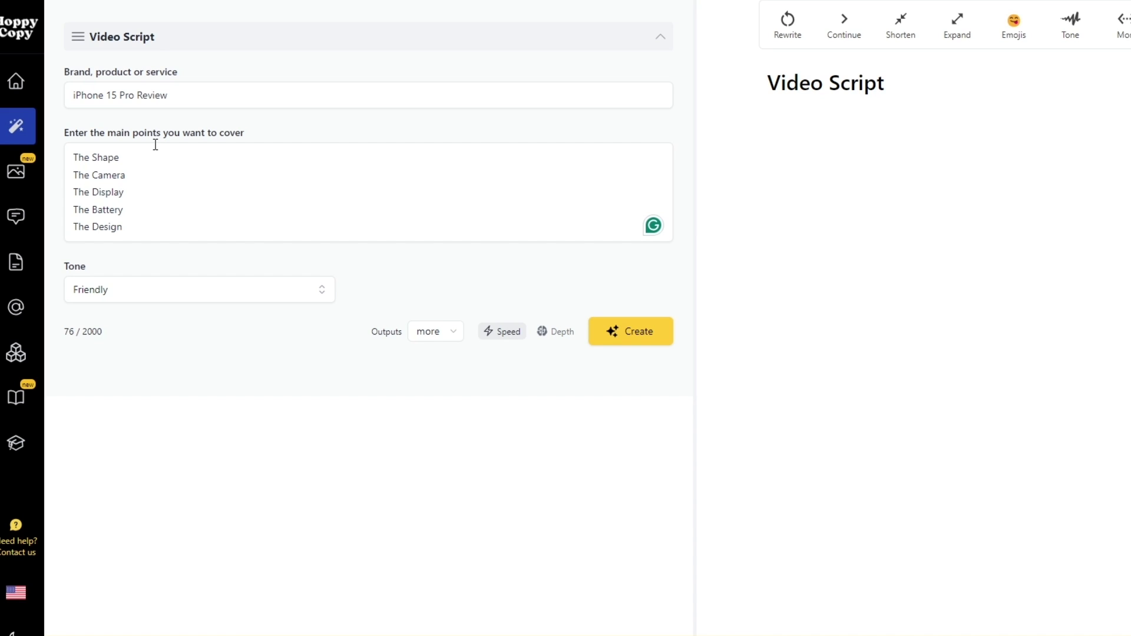
pyautogui.click(263, 287)
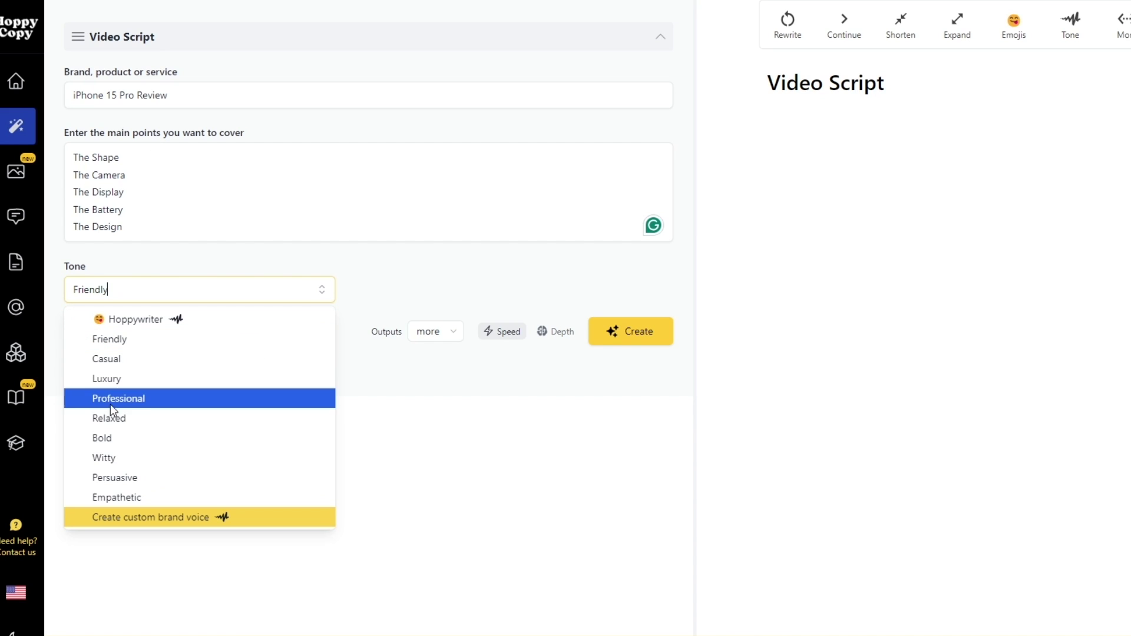
pyautogui.click(158, 400)
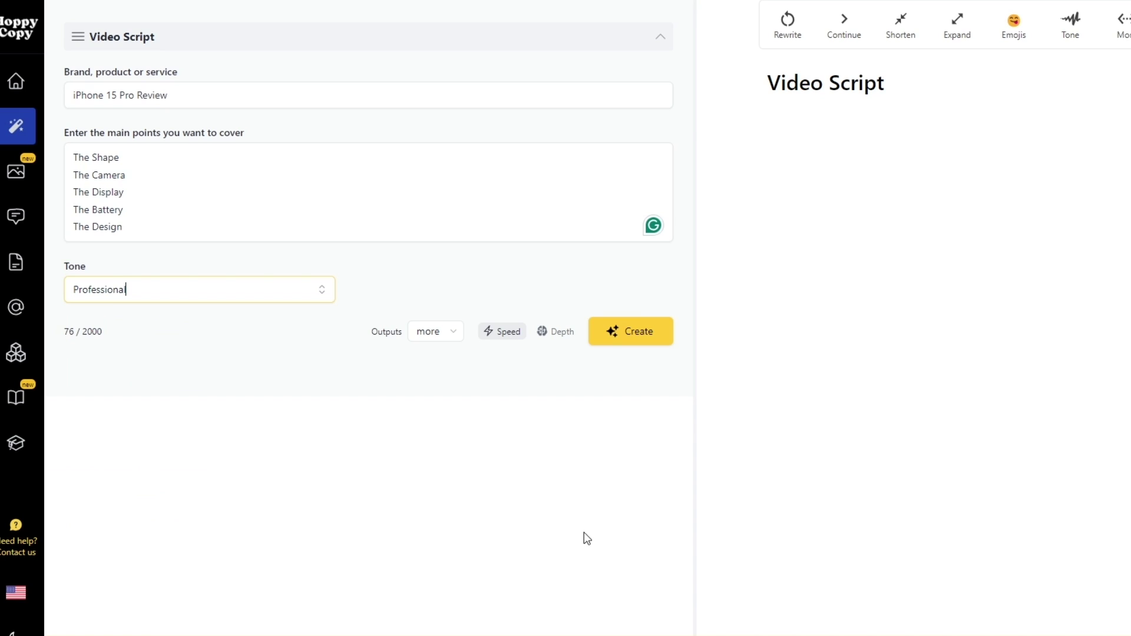
pyautogui.click(644, 325)
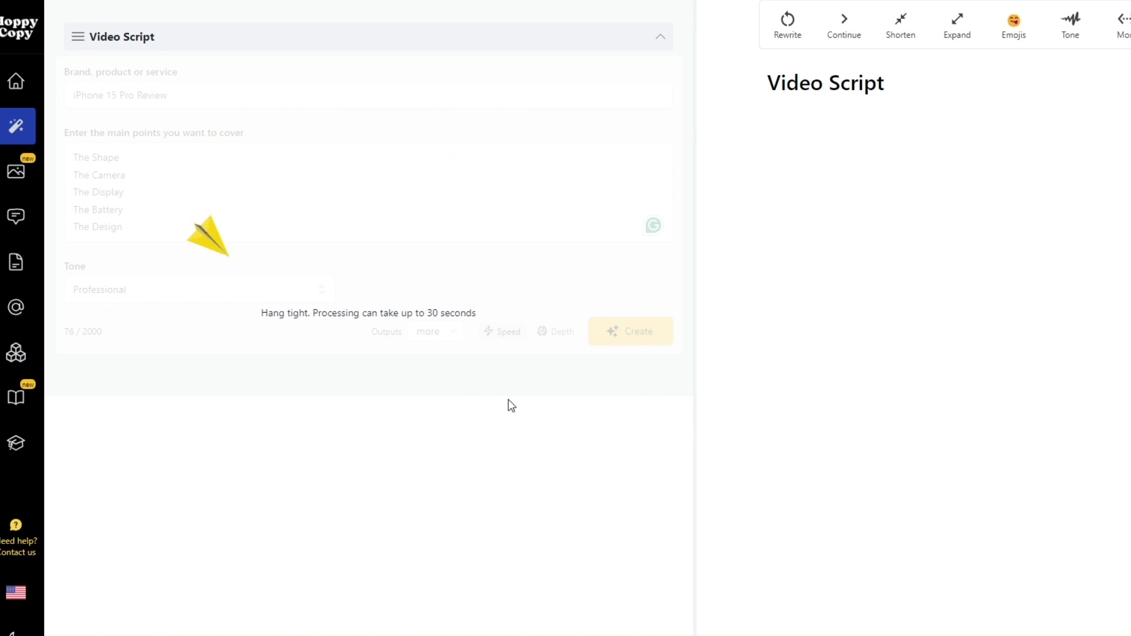
pyautogui.scroll(-20, 472, 429)
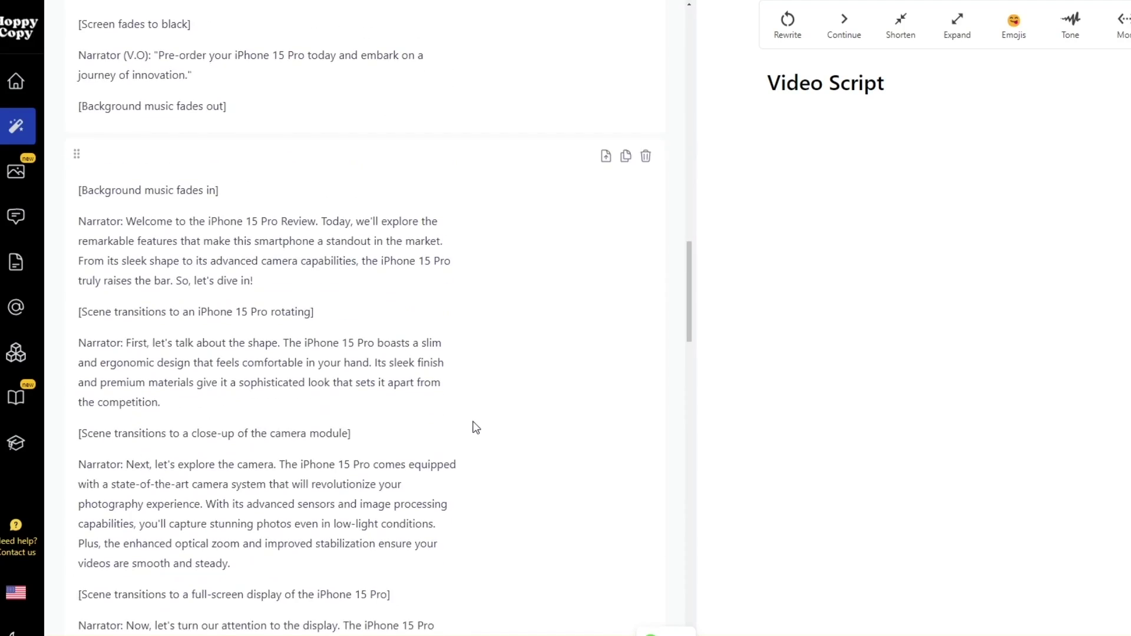
pyautogui.scroll(20, 466, 430)
pyautogui.scroll(-5, 422, 414)
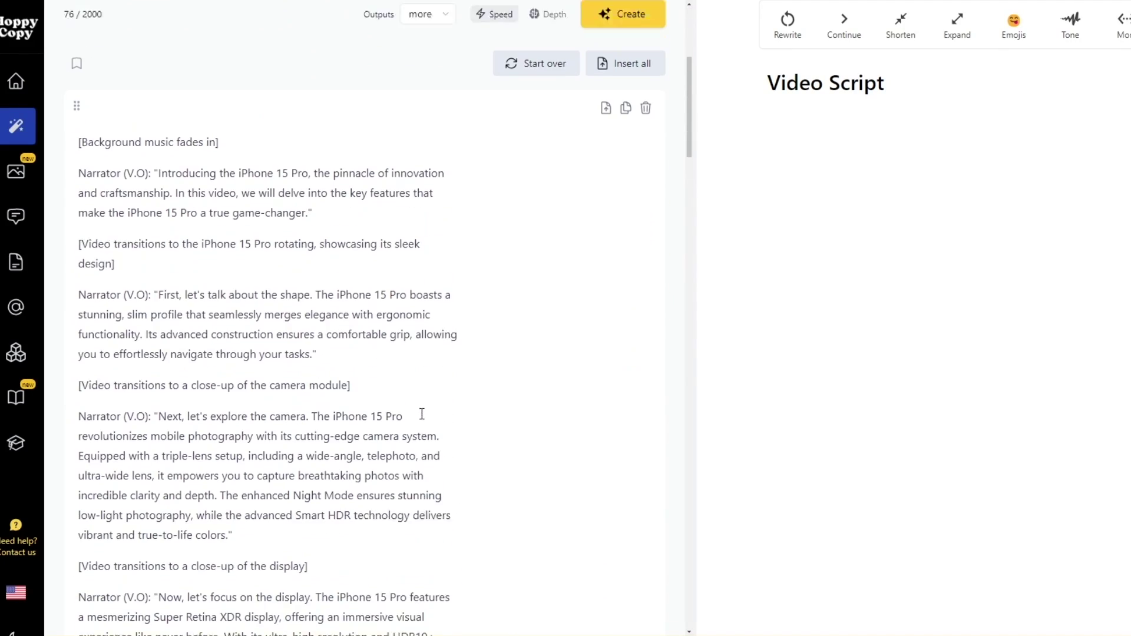
pyautogui.scroll(-1, 421, 414)
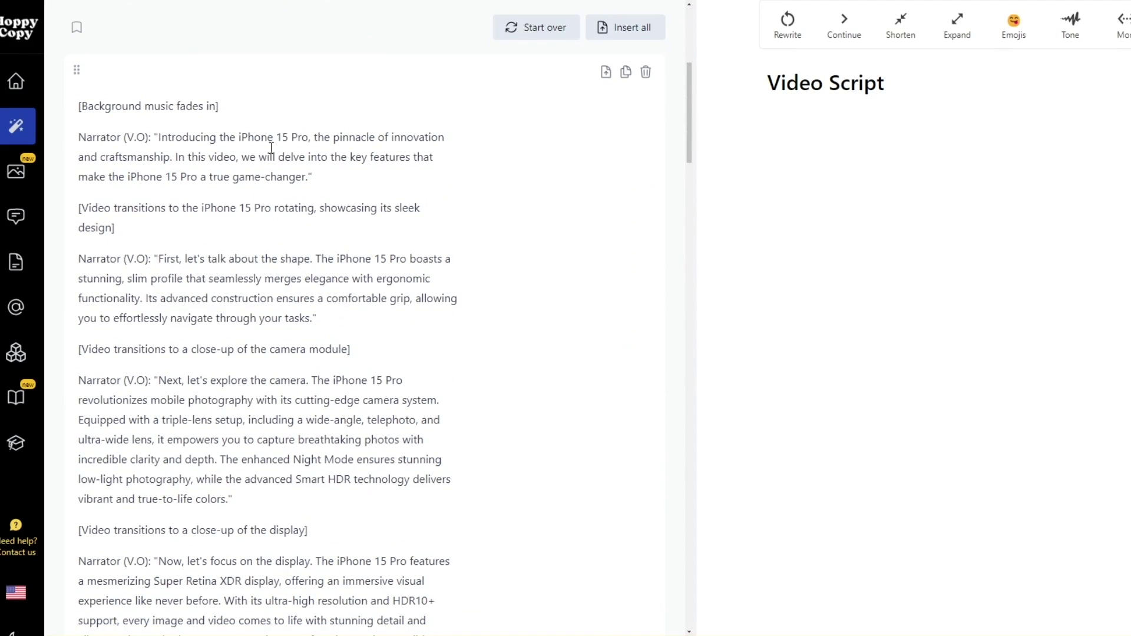
pyautogui.scroll(-2, 439, 172)
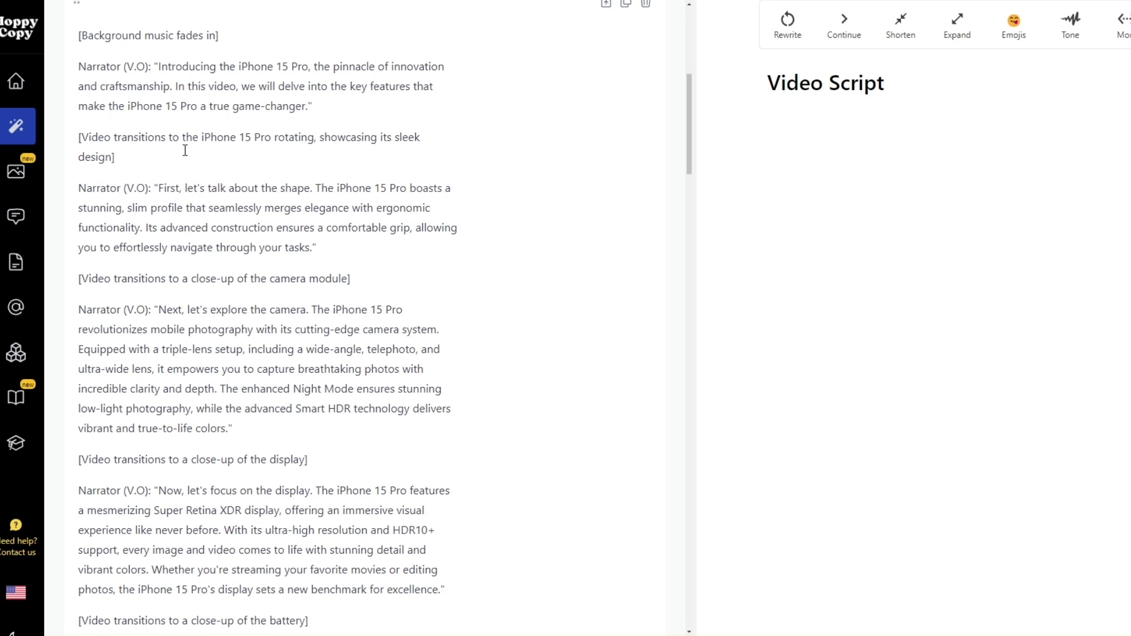
pyautogui.scroll(-1, 185, 150)
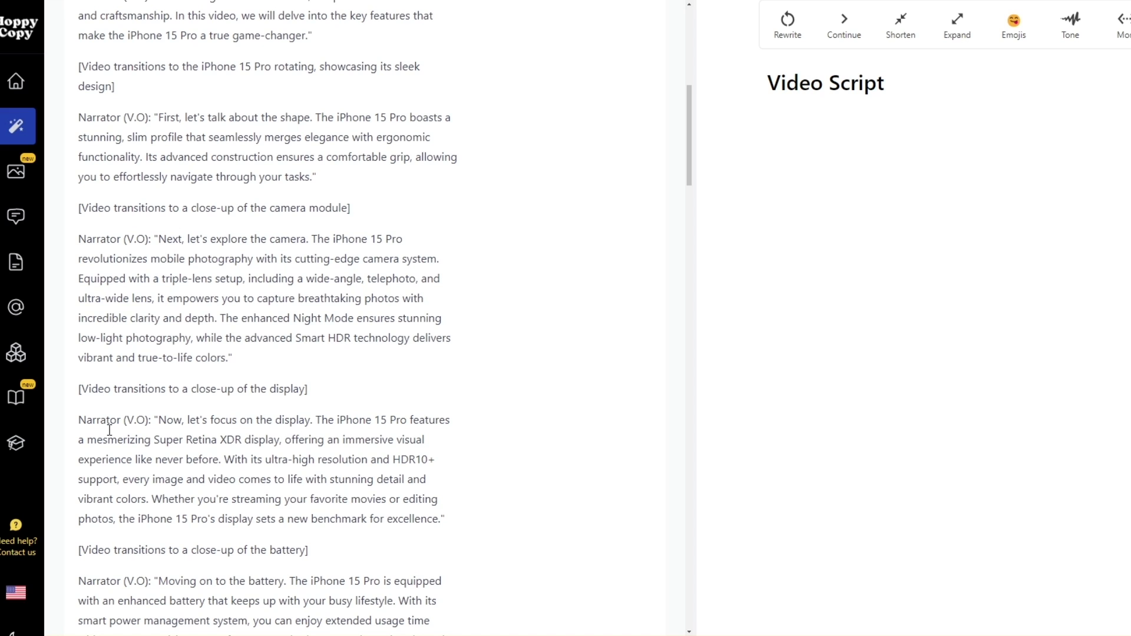
pyautogui.scroll(-14, 313, 501)
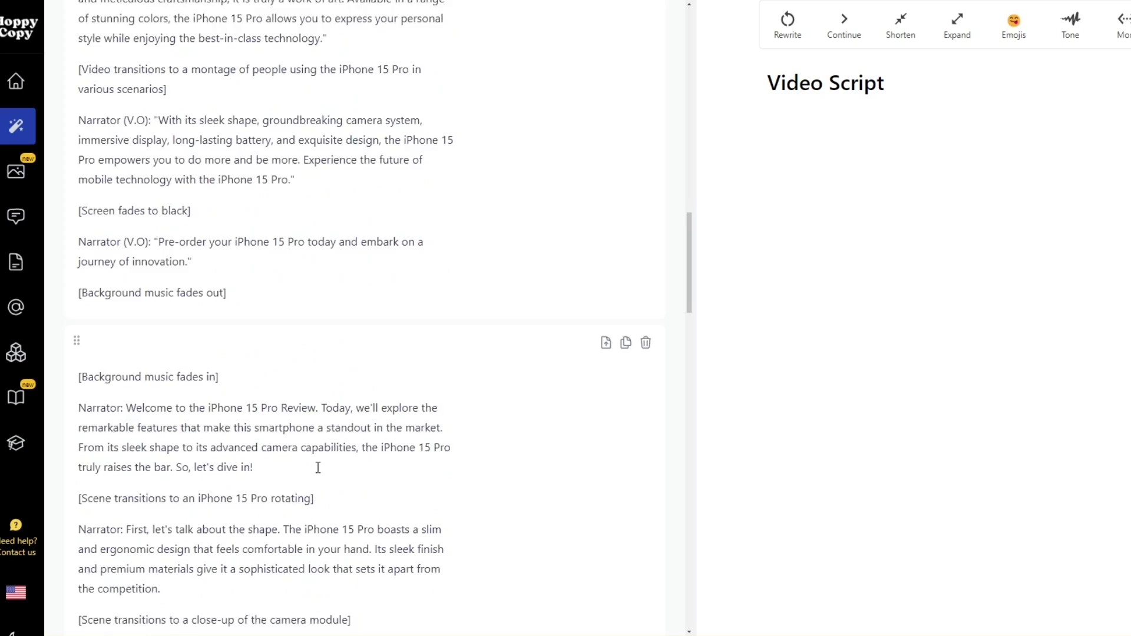
pyautogui.scroll(-10, 318, 467)
pyautogui.scroll(10, 320, 468)
pyautogui.scroll(5, 306, 495)
pyautogui.scroll(-1, 265, 566)
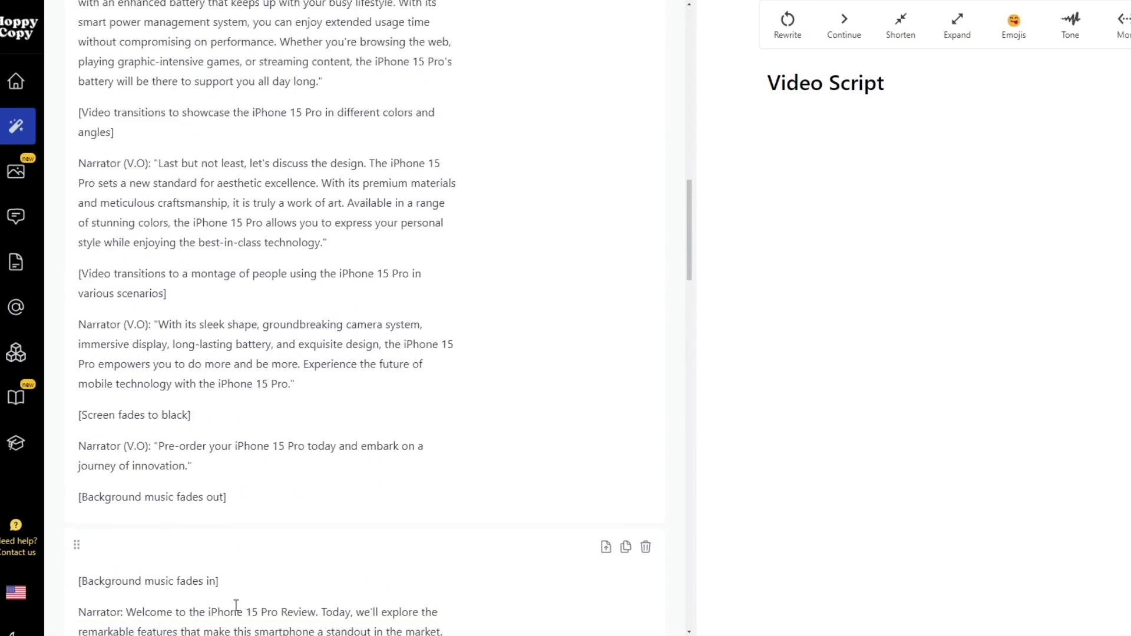
pyautogui.scroll(-2, 236, 606)
pyautogui.scroll(20, 230, 528)
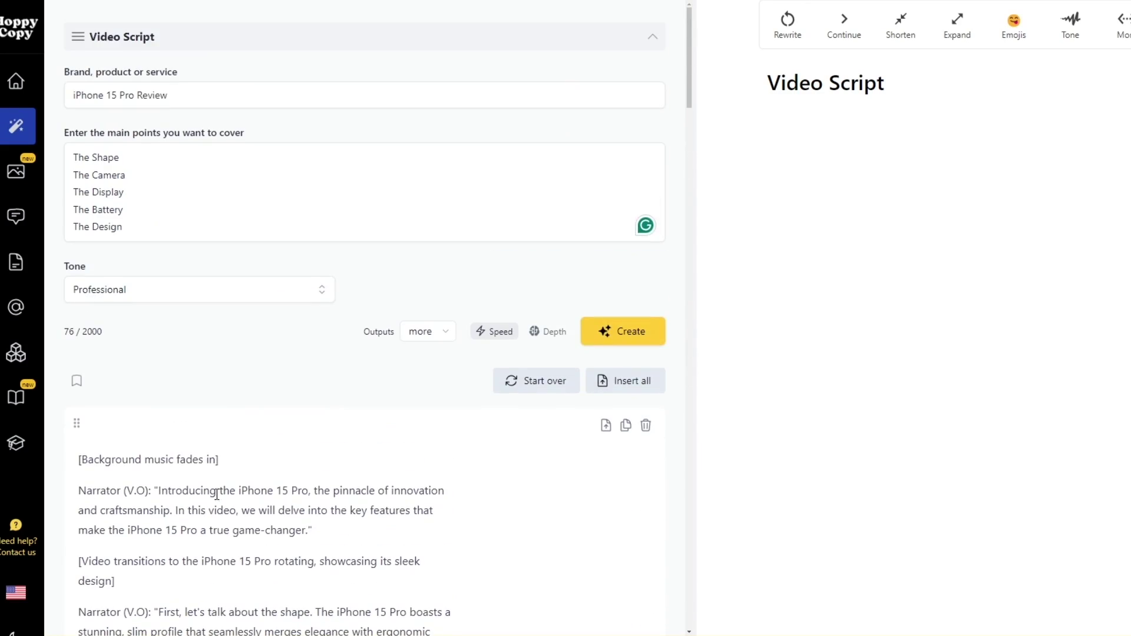
pyautogui.scroll(-8, 247, 486)
pyautogui.scroll(-3, 270, 479)
pyautogui.scroll(9, 310, 447)
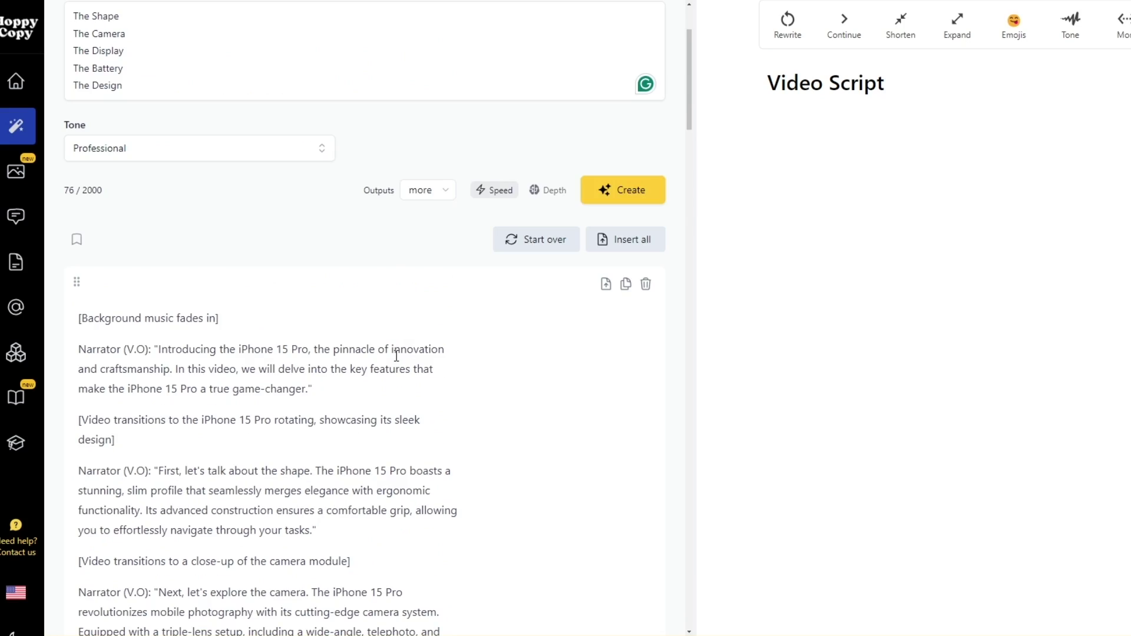
pyautogui.scroll(-4, 396, 356)
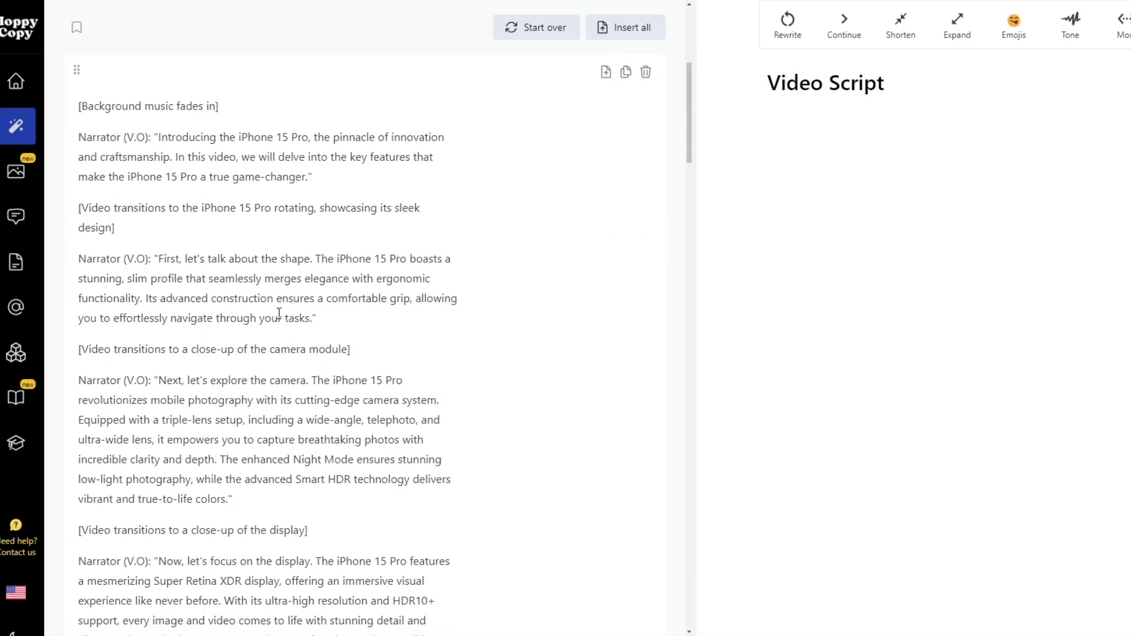
pyautogui.scroll(-15, 405, 290)
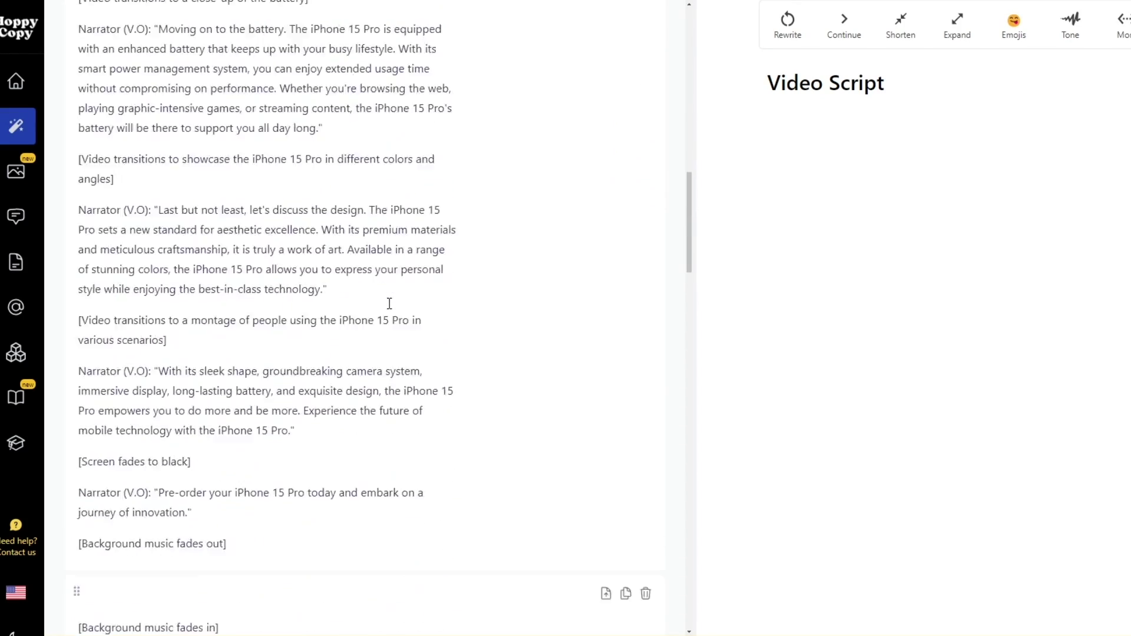
pyautogui.scroll(-2, 391, 295)
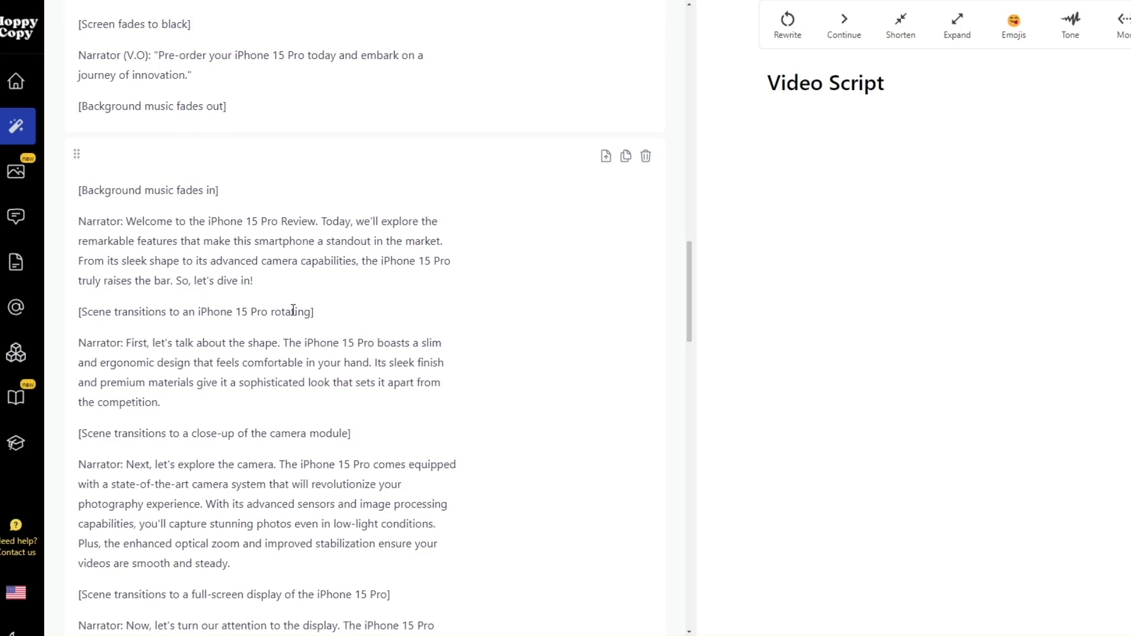
pyautogui.scroll(-18, 293, 310)
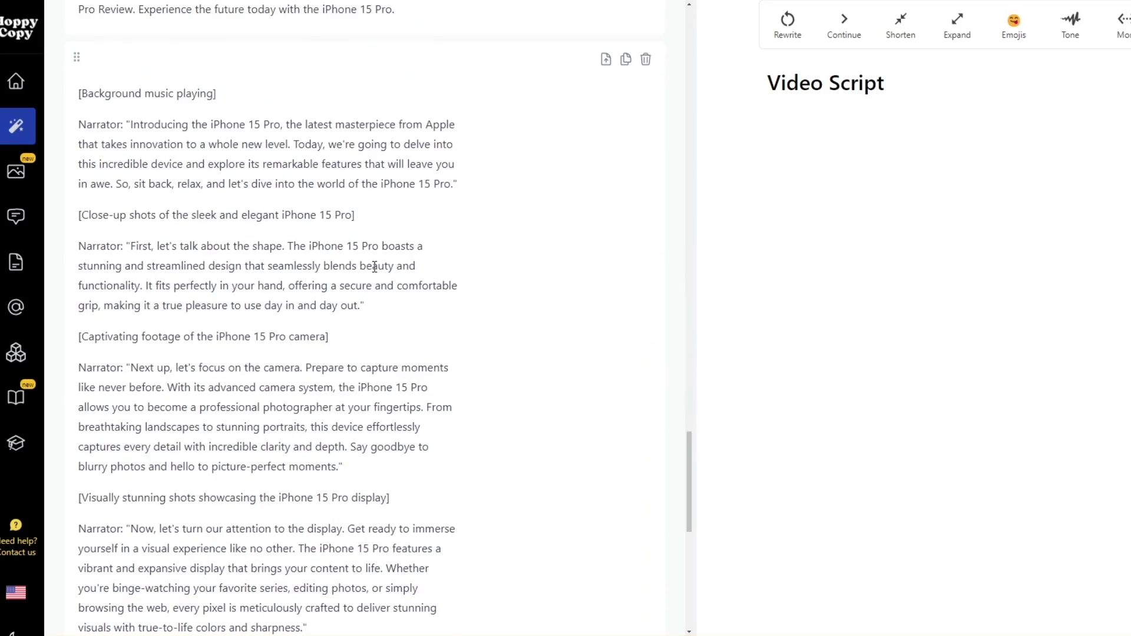
pyautogui.scroll(-9, 375, 267)
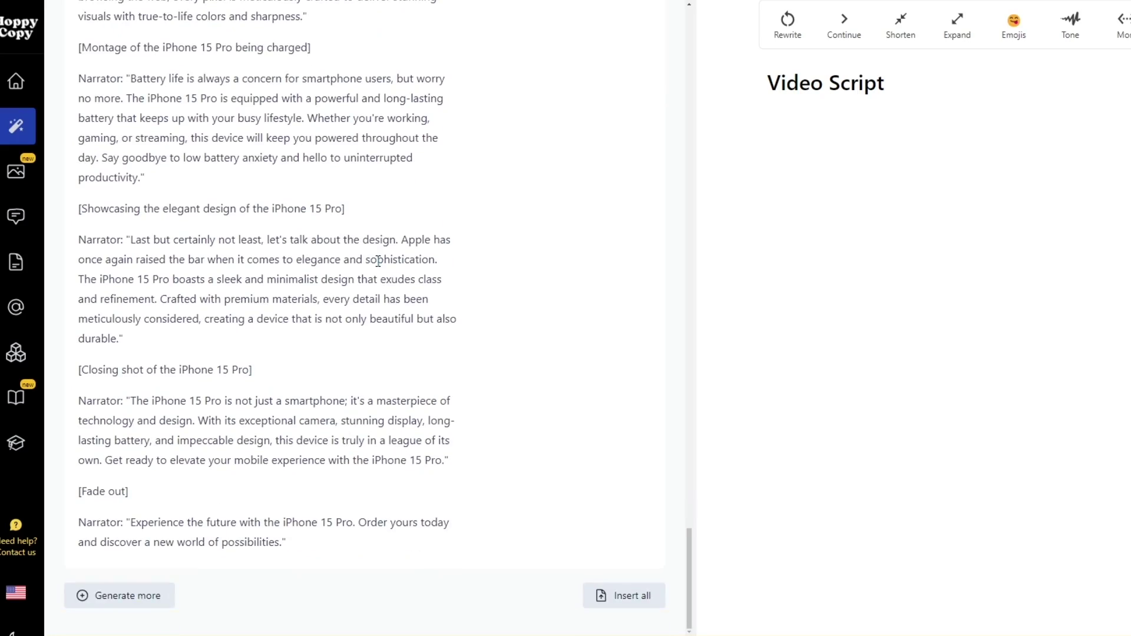
pyautogui.scroll(13, 381, 264)
pyautogui.scroll(-13, 383, 265)
pyautogui.scroll(7, 356, 454)
pyautogui.scroll(20, 356, 453)
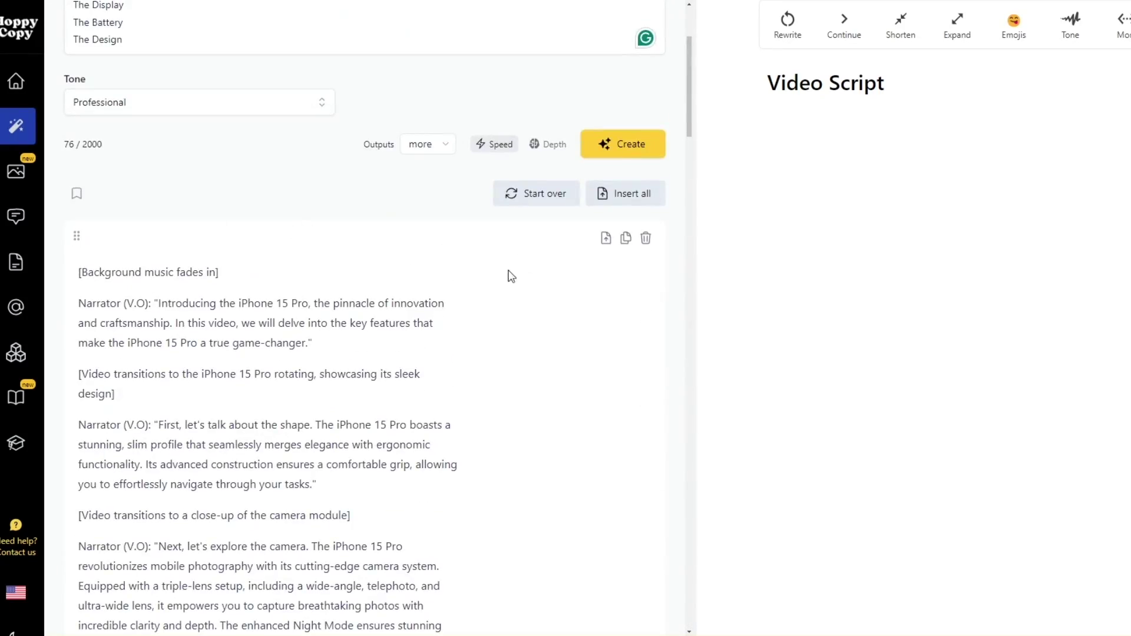
# Copy the first script output and paste it into the Video Script document.
pyautogui.click(626, 238)
pyautogui.click(879, 120)
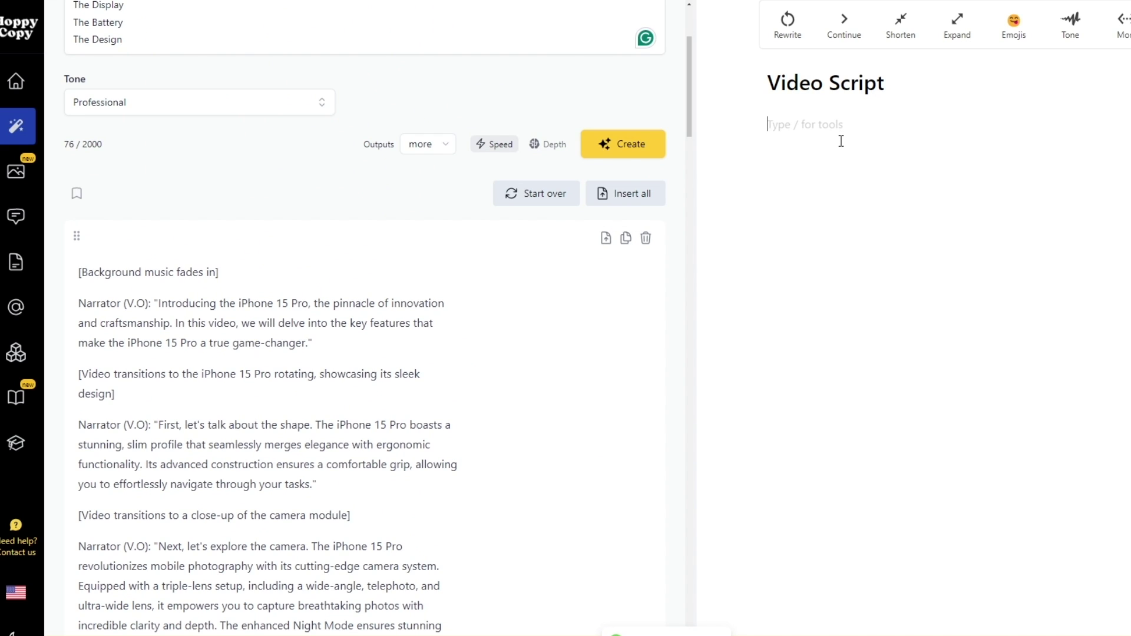
pyautogui.write('/')
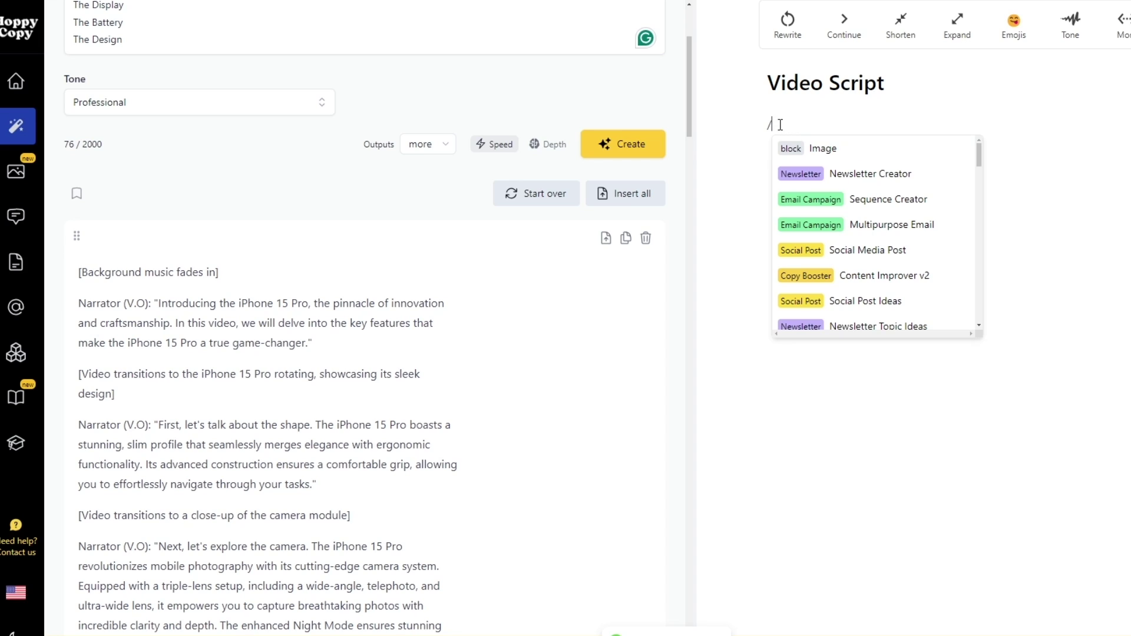
pyautogui.moveTo(772, 125); pyautogui.dragTo(750, 127)
pyautogui.click(799, 127)
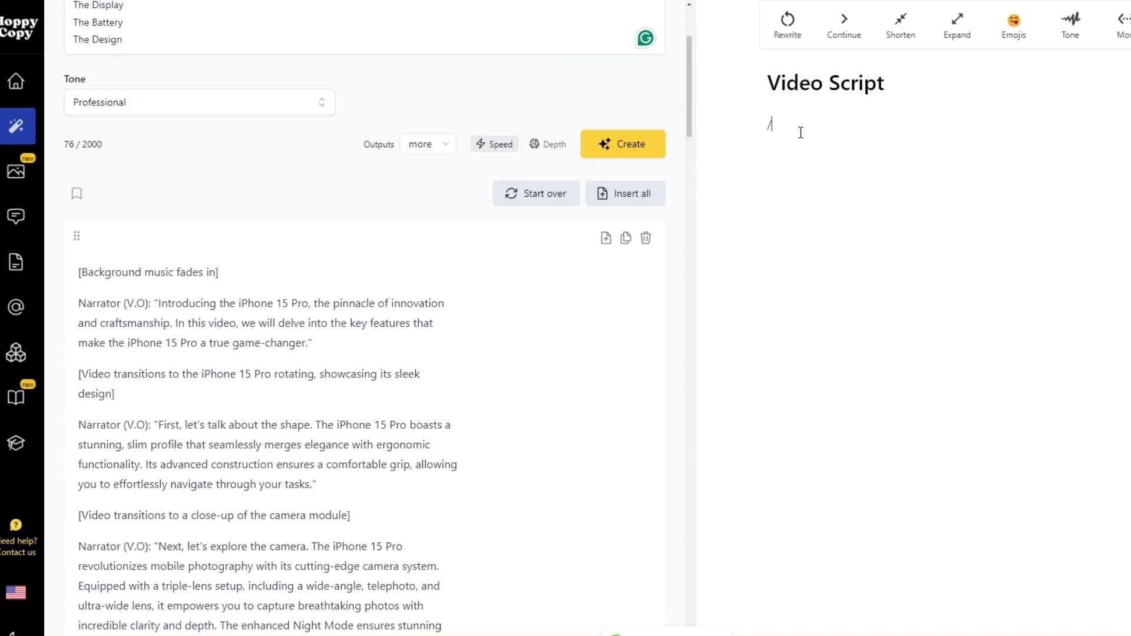
pyautogui.press('BackSpace')
pyautogui.write('/')
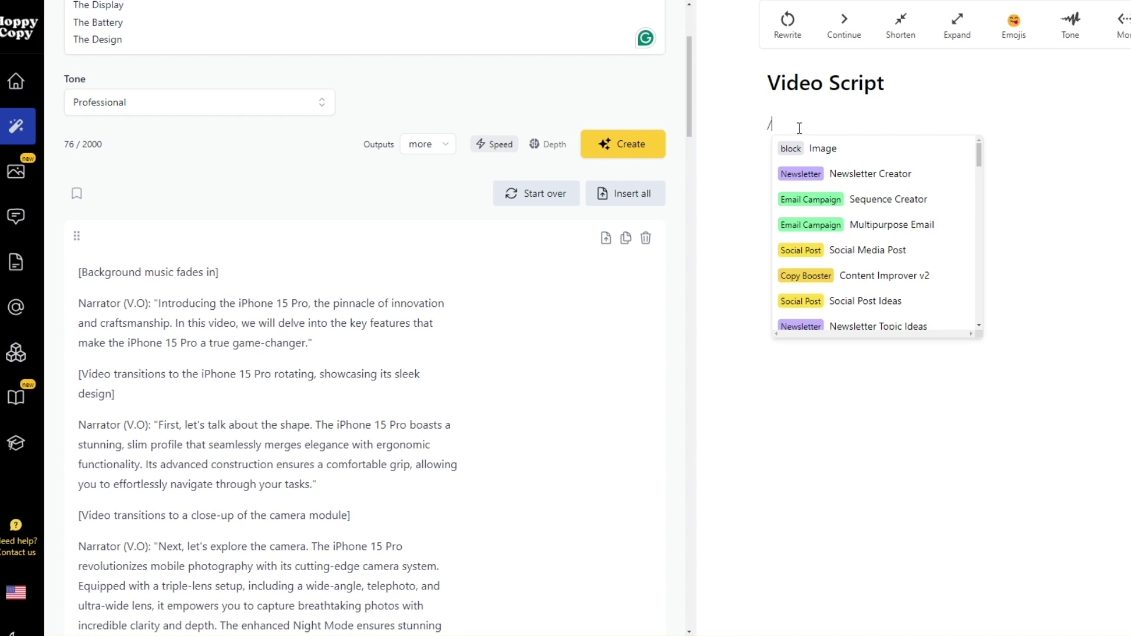
pyautogui.scroll(-10, 854, 282)
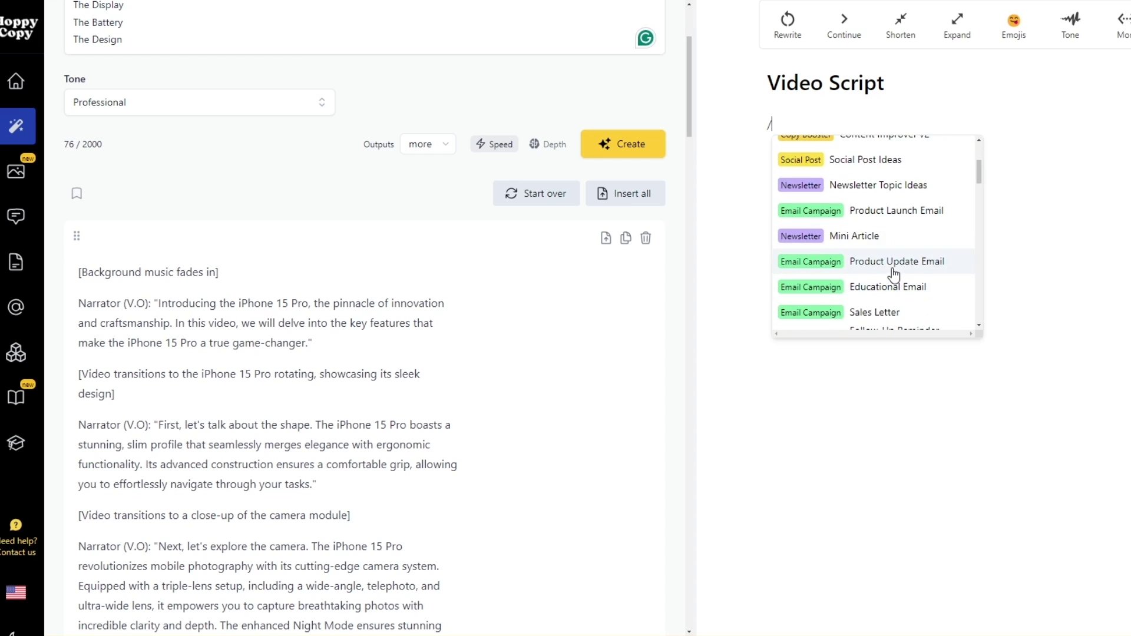
pyautogui.scroll(-12, 896, 274)
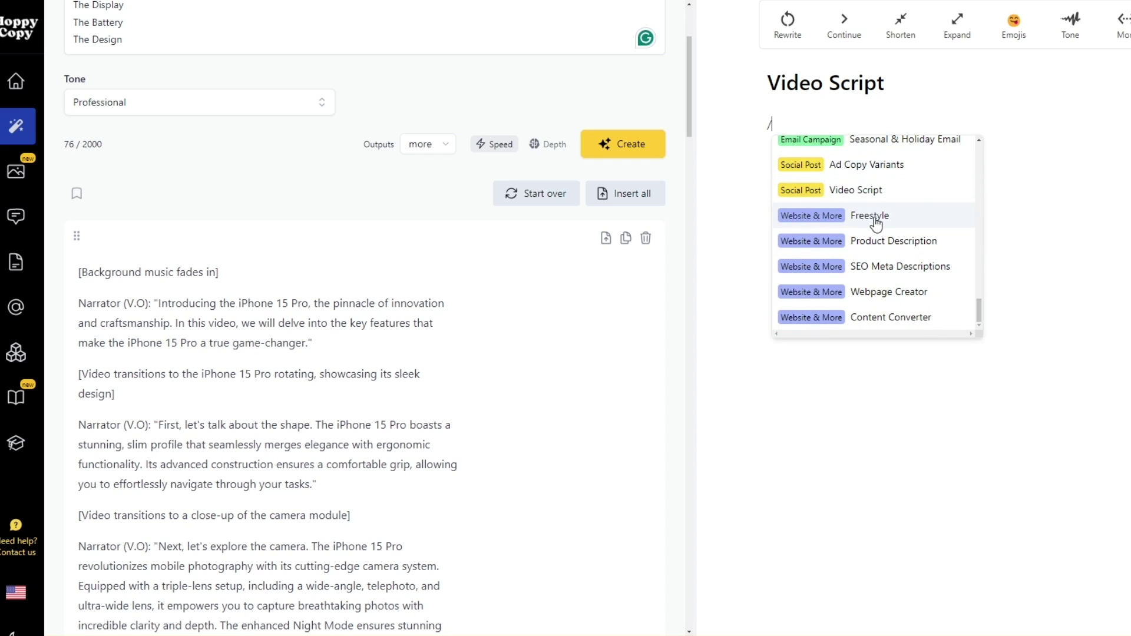
pyautogui.click(875, 192)
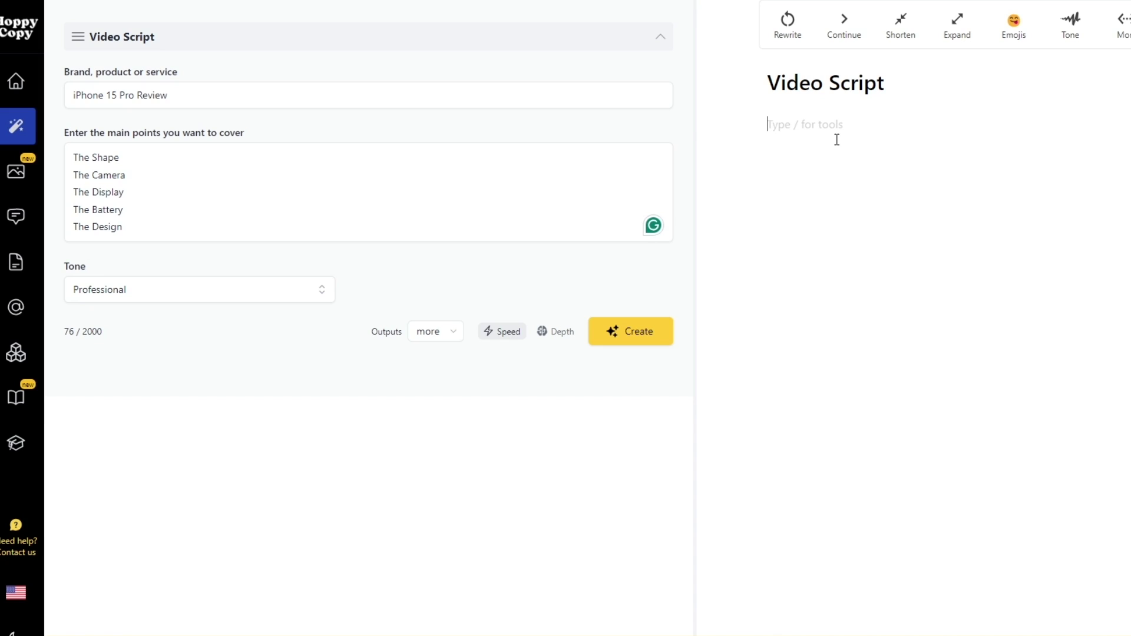
pyautogui.hotkey('ctrl', 'v')
# Browse the list of extra writing commands.
pyautogui.scroll(15, 854, 377)
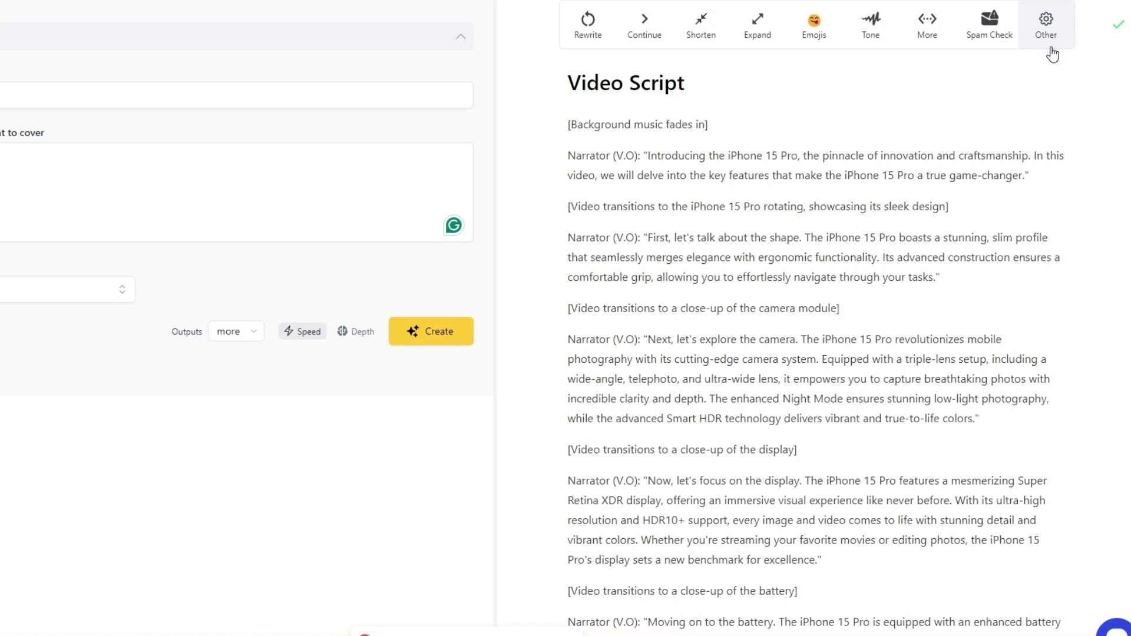
pyautogui.click(941, 36)
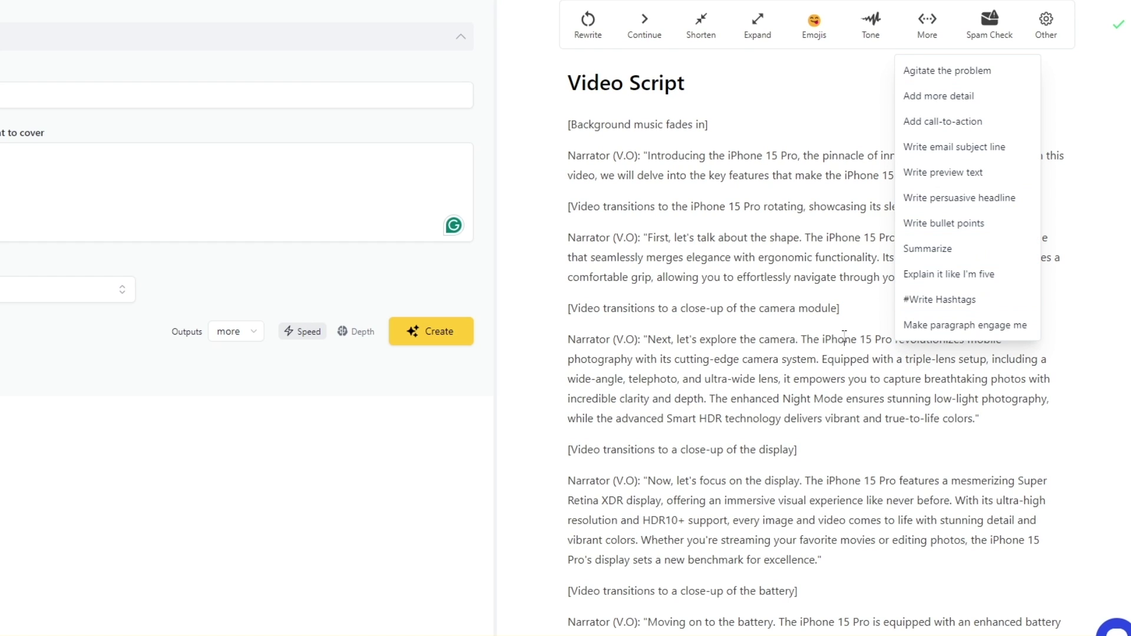
pyautogui.scroll(-8, 846, 342)
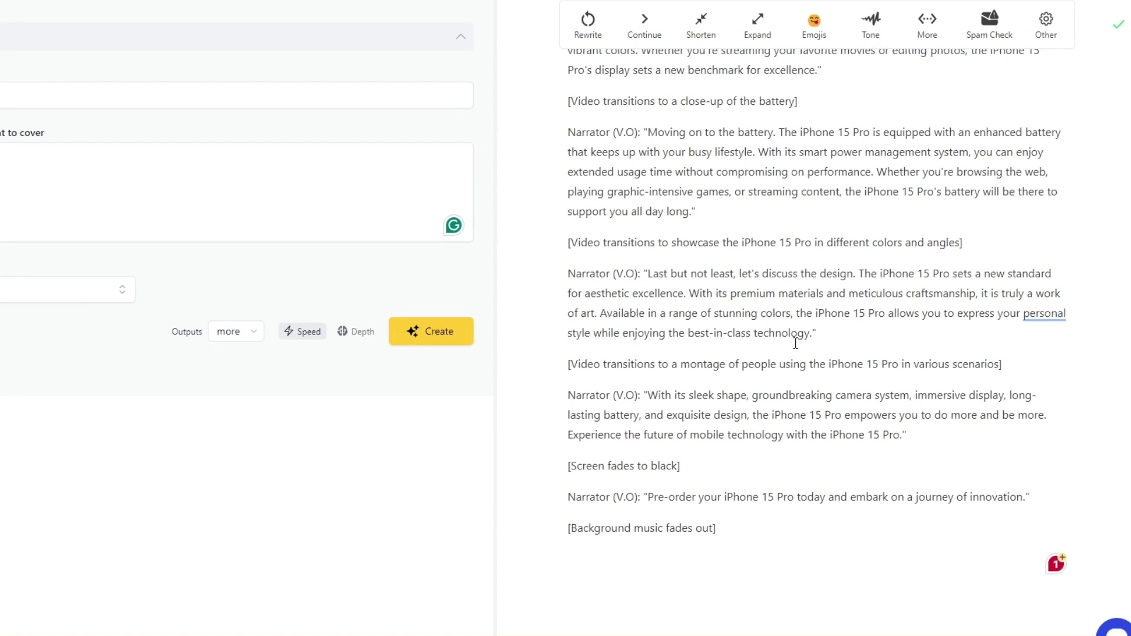
pyautogui.scroll(8, 796, 344)
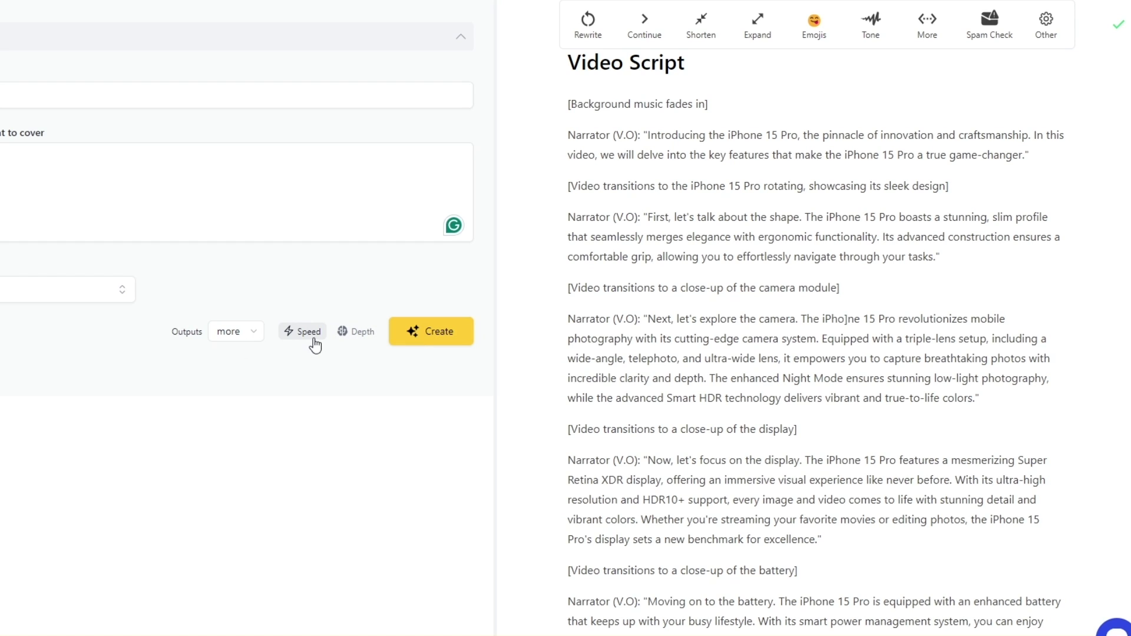
# Switch to Depth mode, keep Professional tone, and generate new iPhone 15 Pro scripts.
pyautogui.click(354, 334)
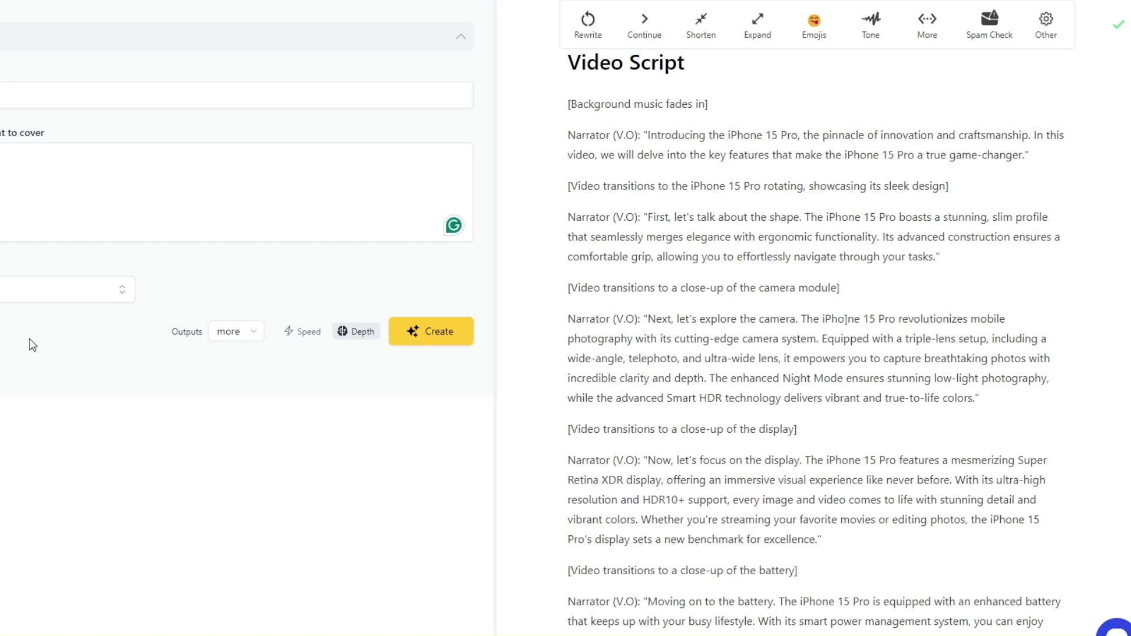
pyautogui.click(236, 331)
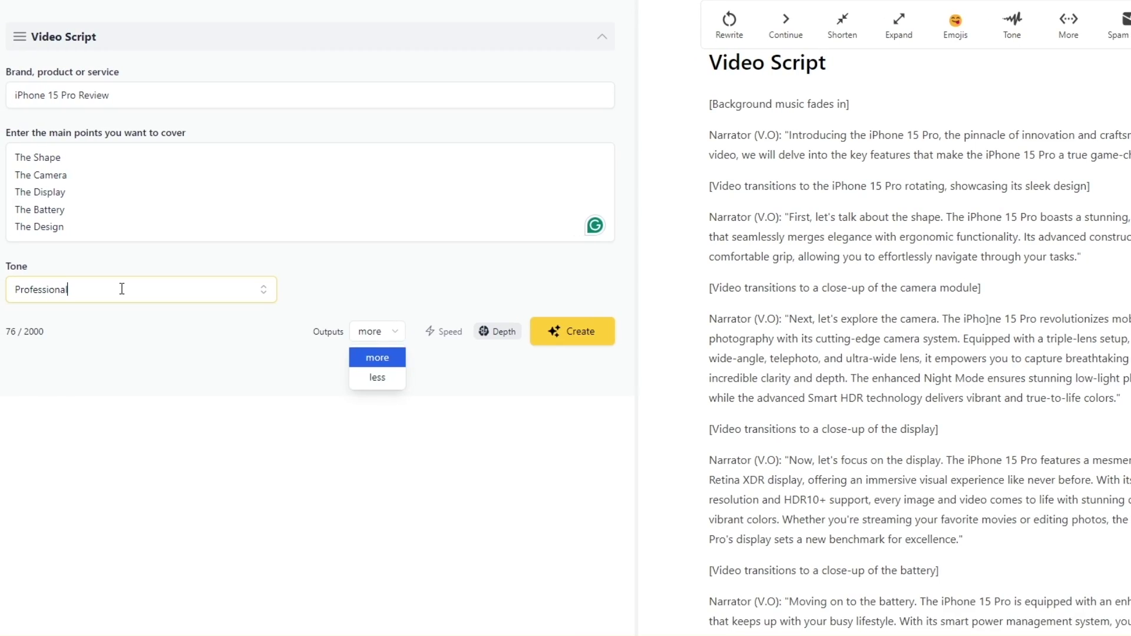
pyautogui.click(121, 289)
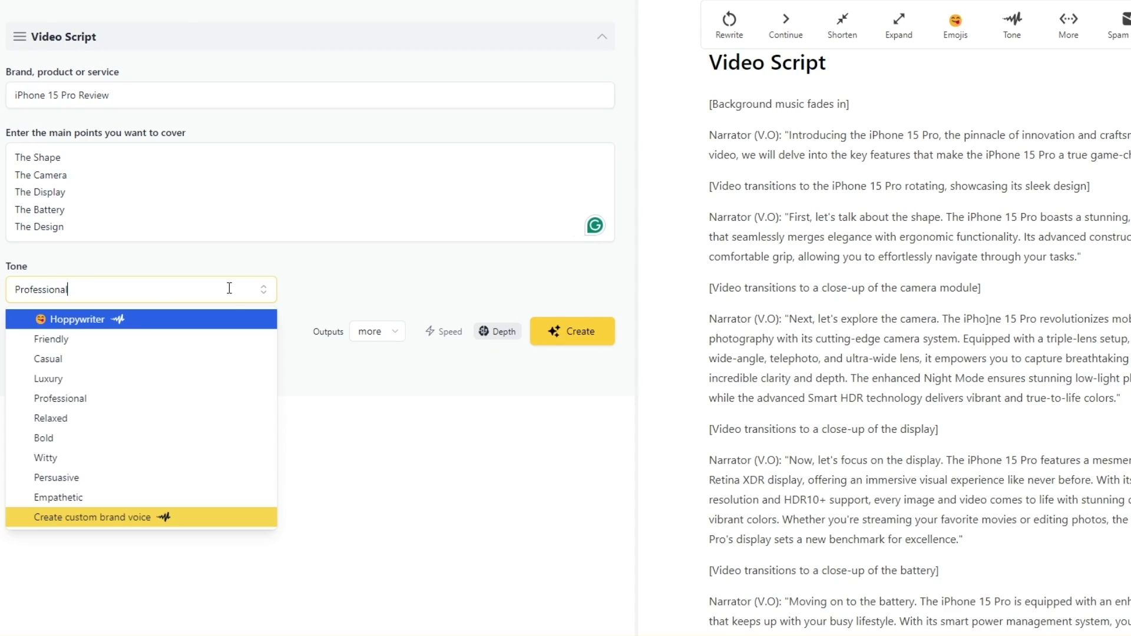
pyautogui.click(172, 395)
pyautogui.click(565, 346)
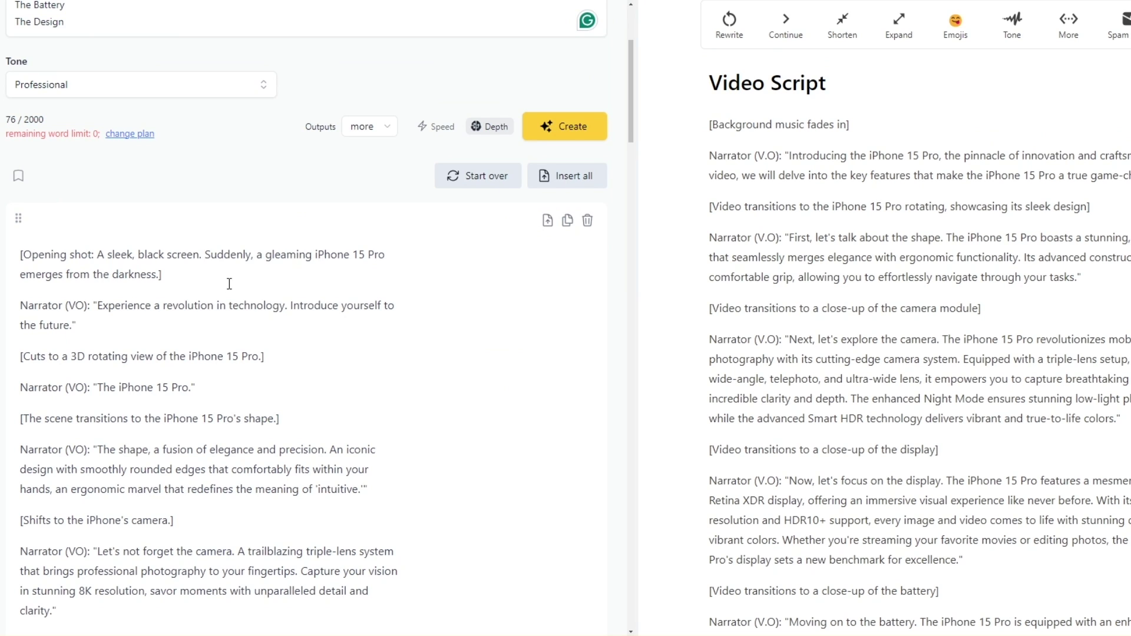
pyautogui.scroll(-3, 229, 283)
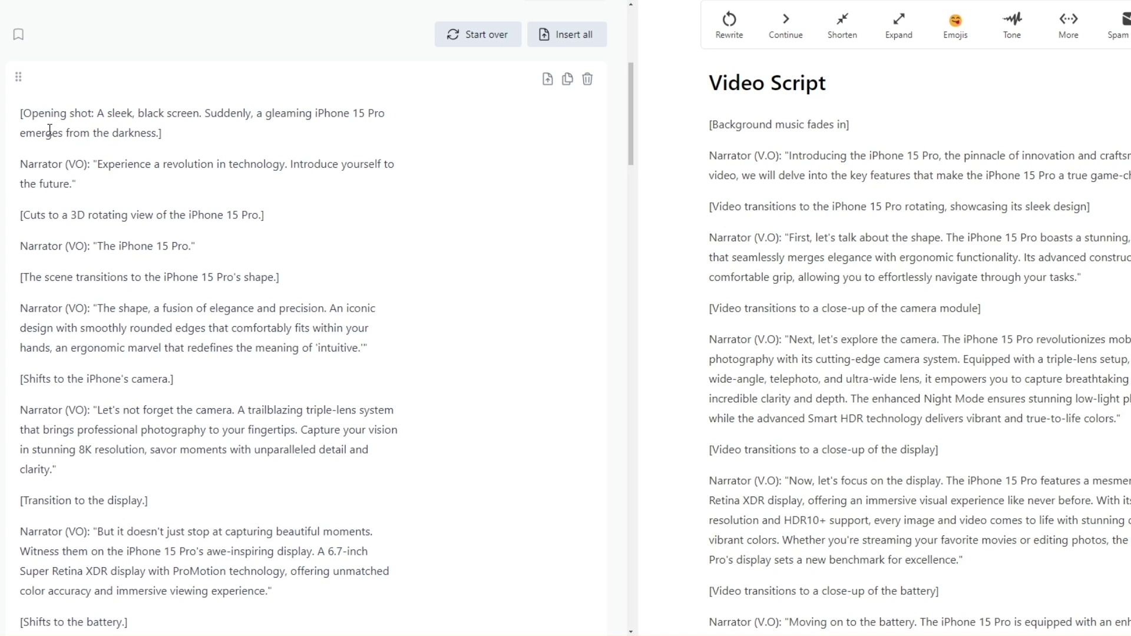
pyautogui.scroll(-3, 88, 232)
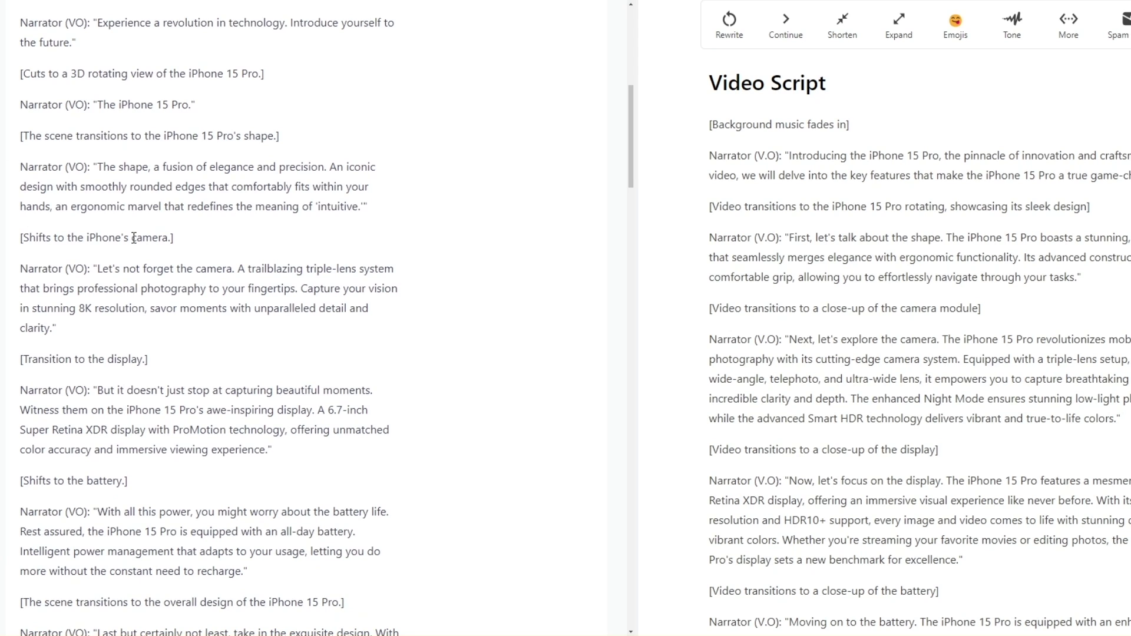
pyautogui.scroll(-2, 135, 237)
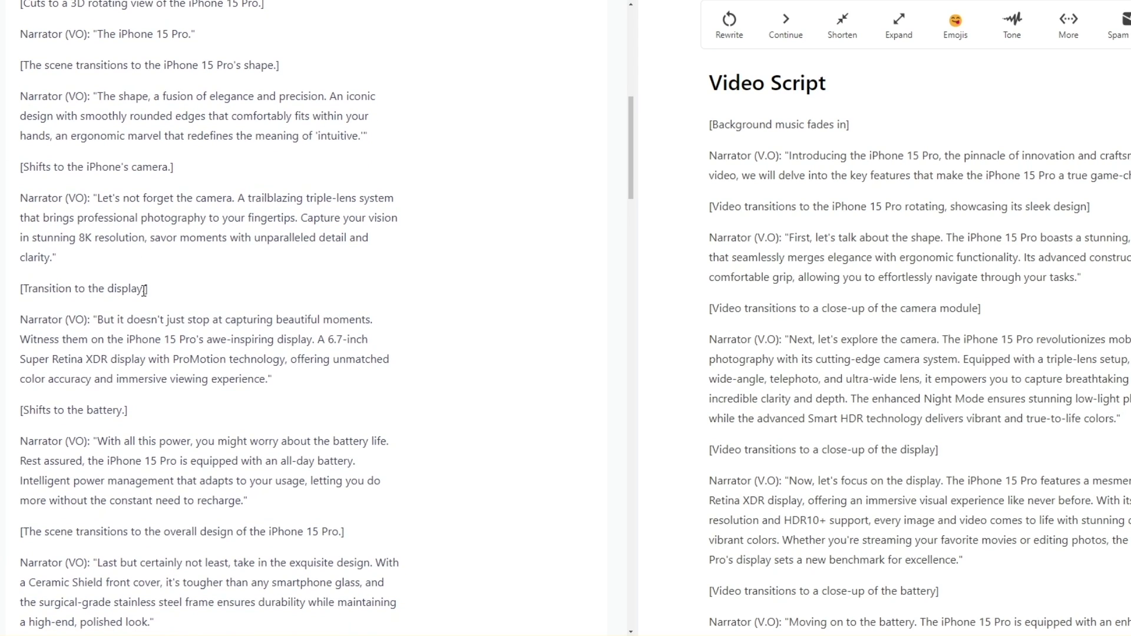
pyautogui.scroll(-5, 144, 290)
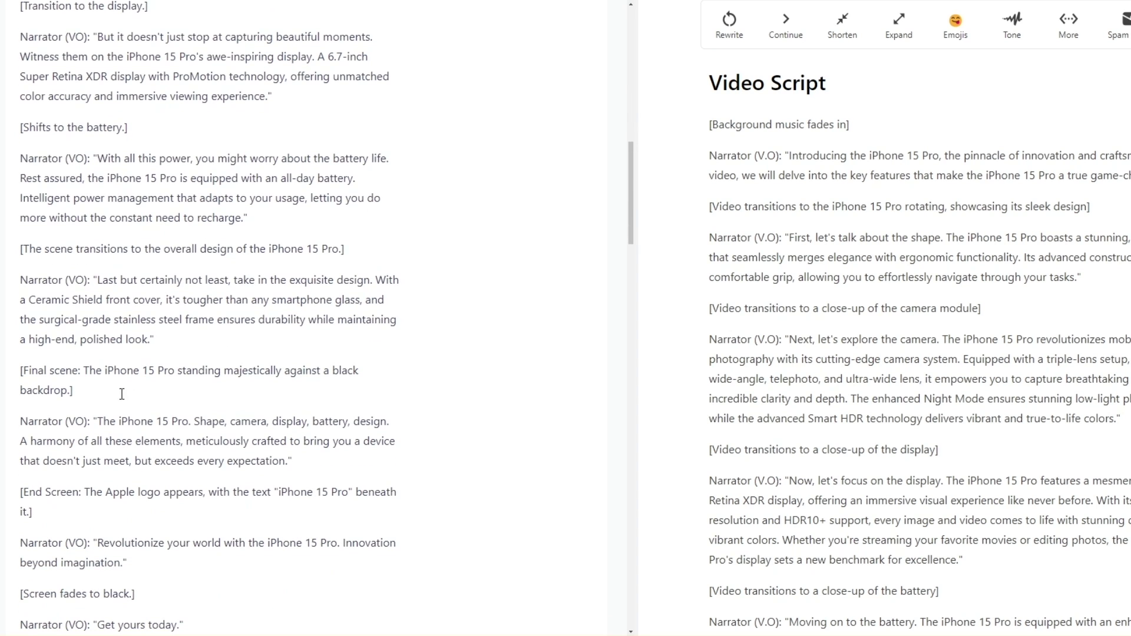
pyautogui.scroll(-3, 129, 392)
pyautogui.scroll(-2, 129, 392)
pyautogui.scroll(3, 171, 414)
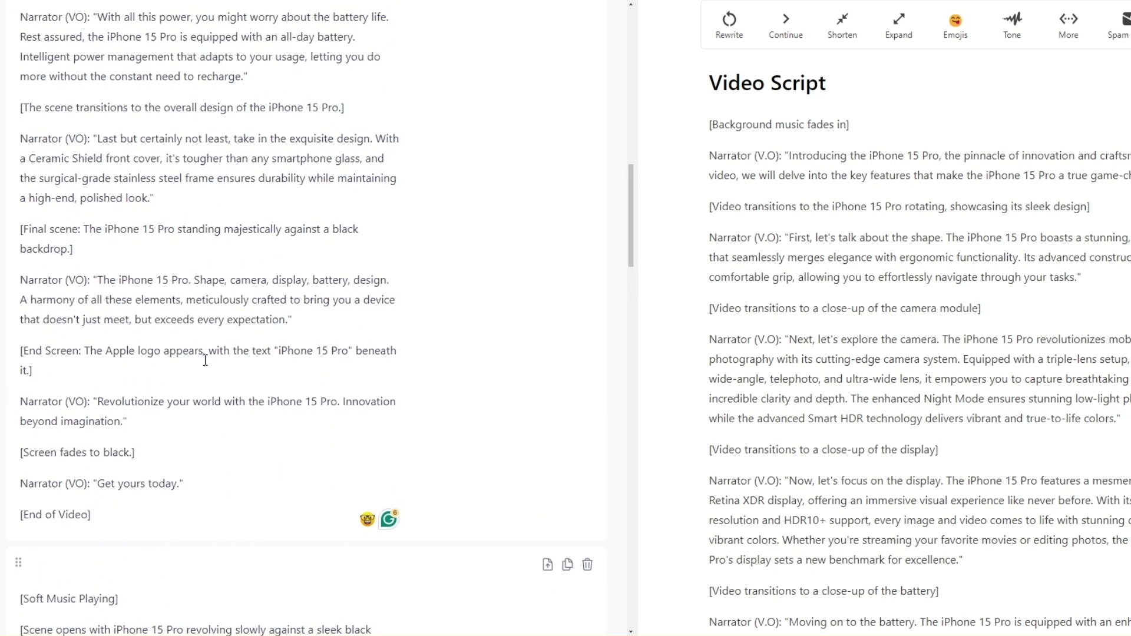
pyautogui.scroll(3, 323, 418)
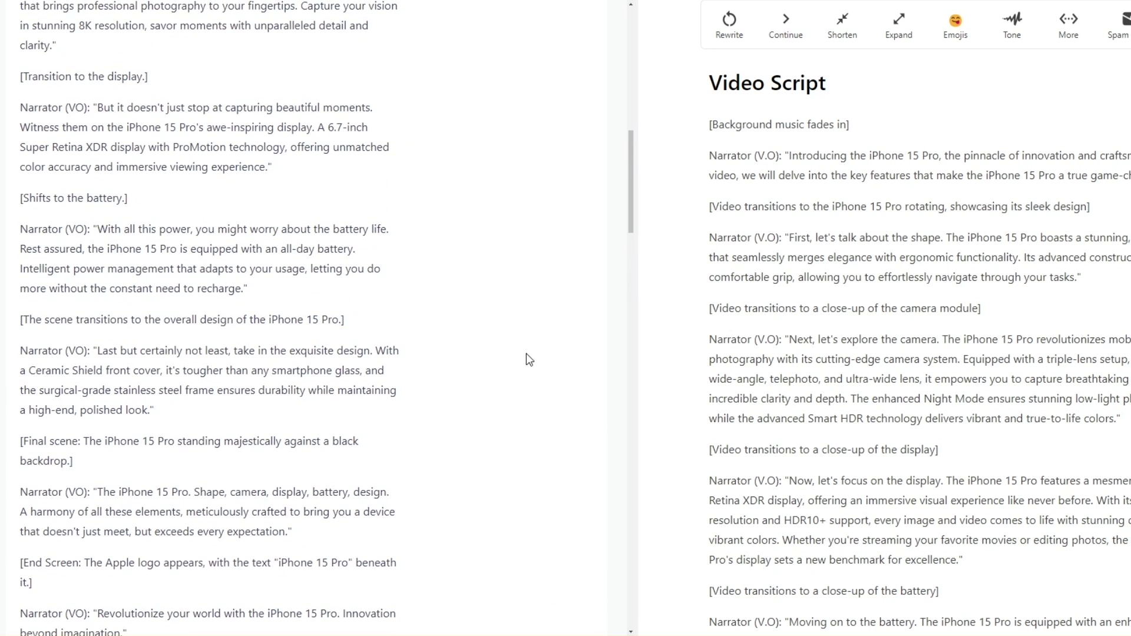
pyautogui.scroll(-3, 276, 350)
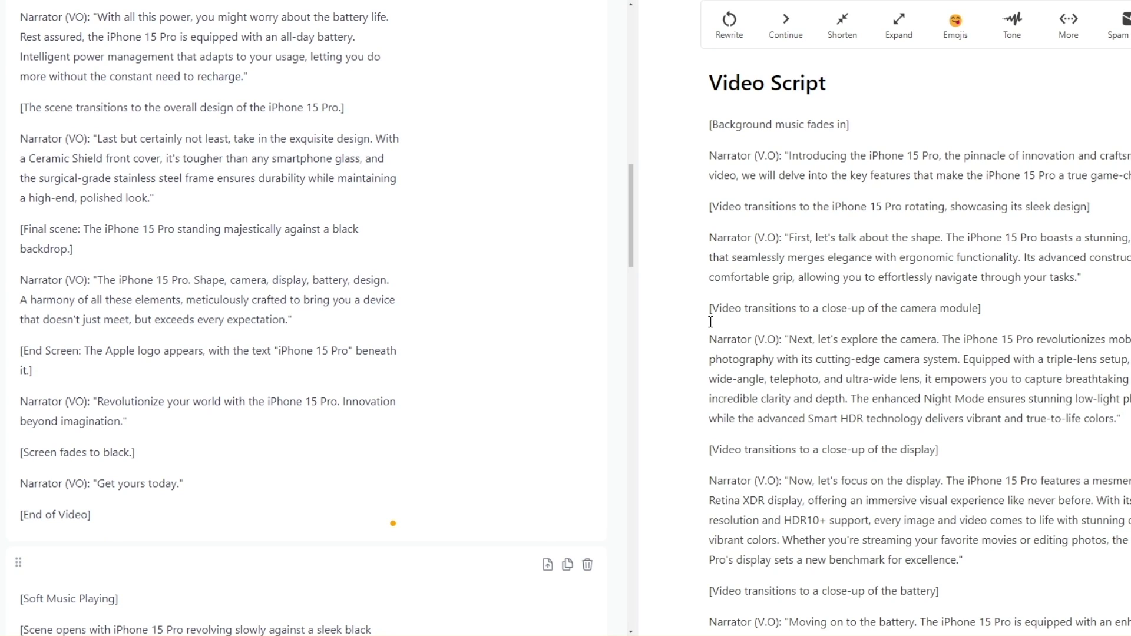
pyautogui.scroll(-5, 958, 344)
pyautogui.scroll(2, 328, 404)
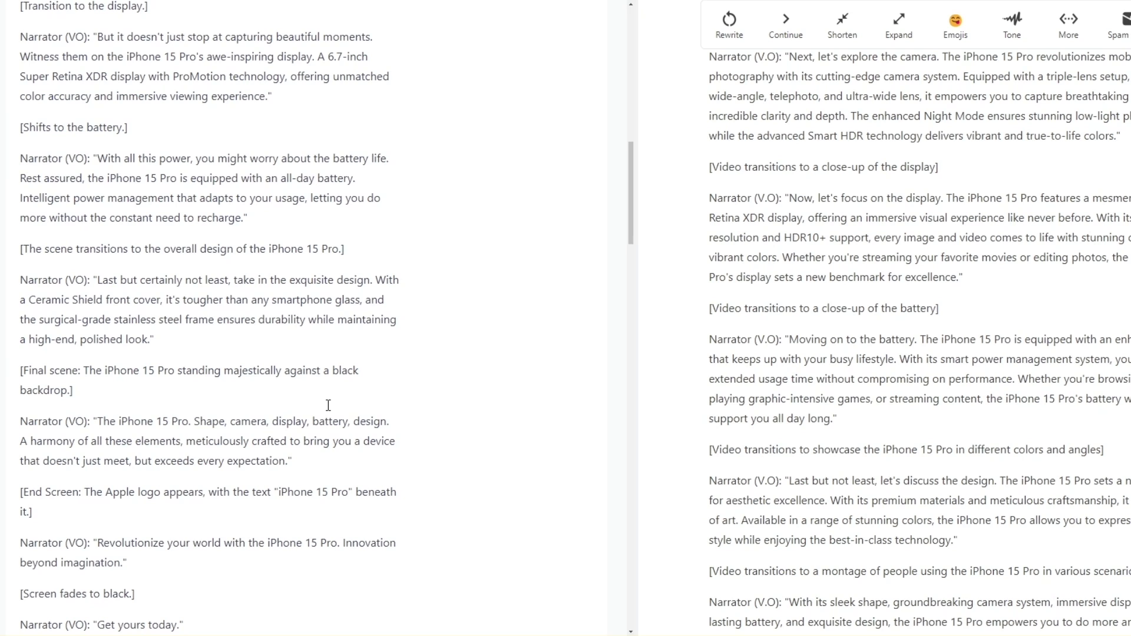
pyautogui.scroll(10, 329, 405)
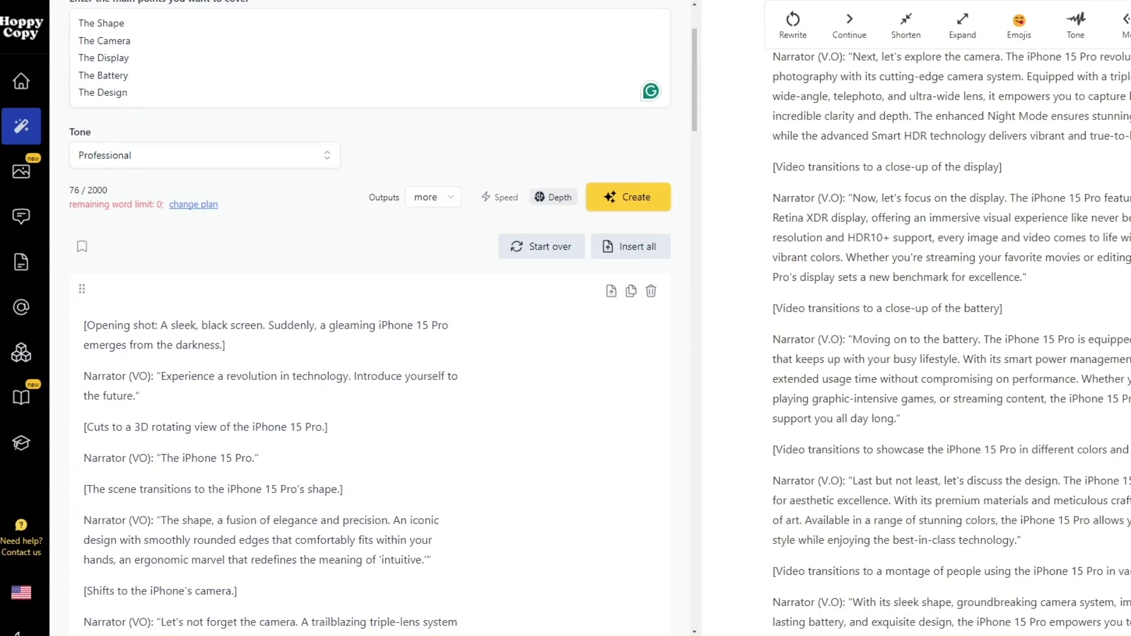
pyautogui.scroll(5, 943, 295)
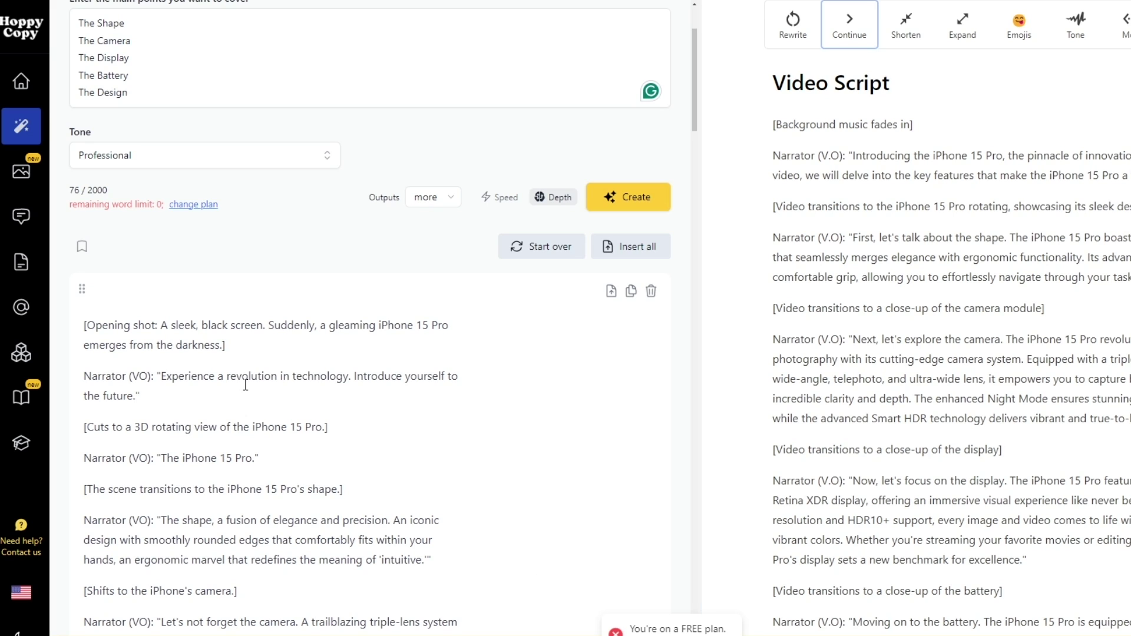
pyautogui.click(25, 166)
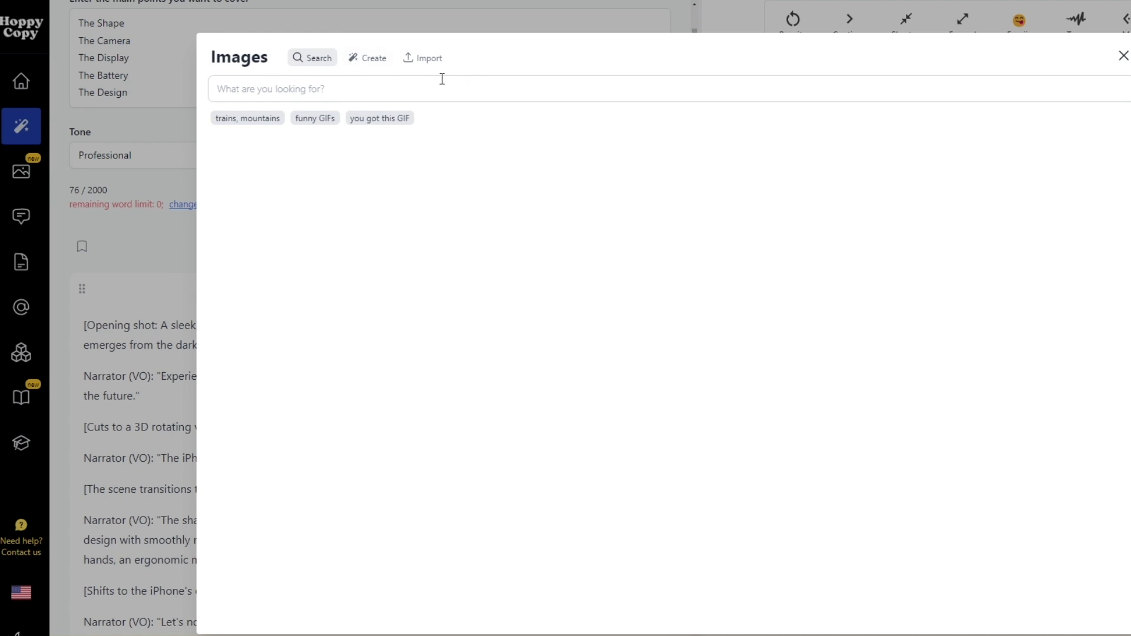
pyautogui.click(1123, 59)
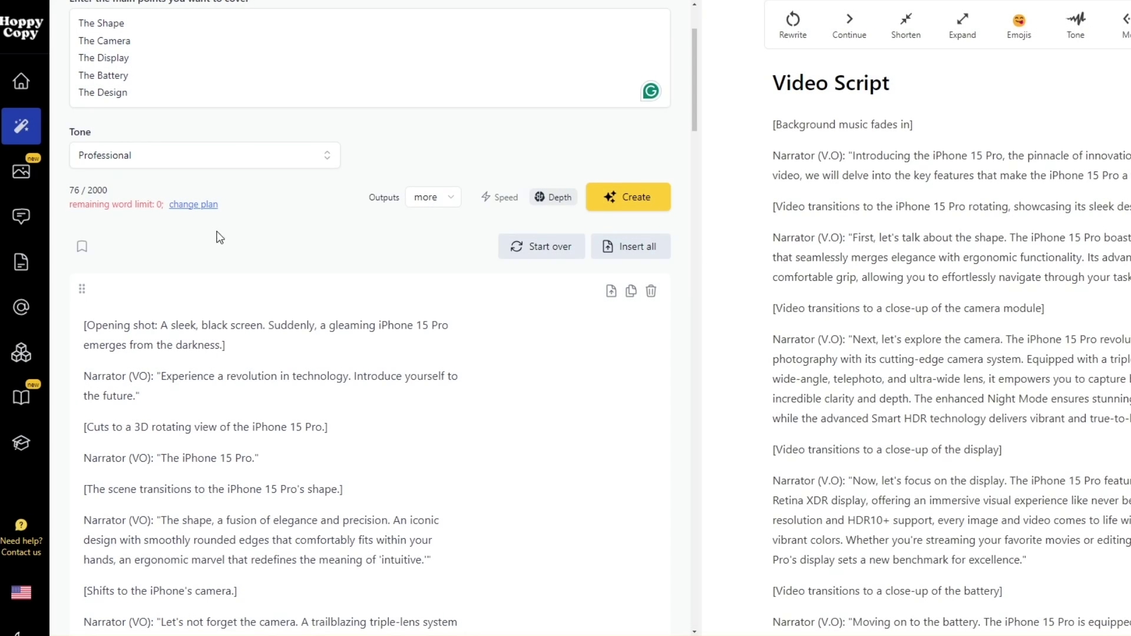
# Open AI Chat and view its tone list, then visit Documents, Monitoring, Sequences and Brand Library.
pyautogui.click(36, 227)
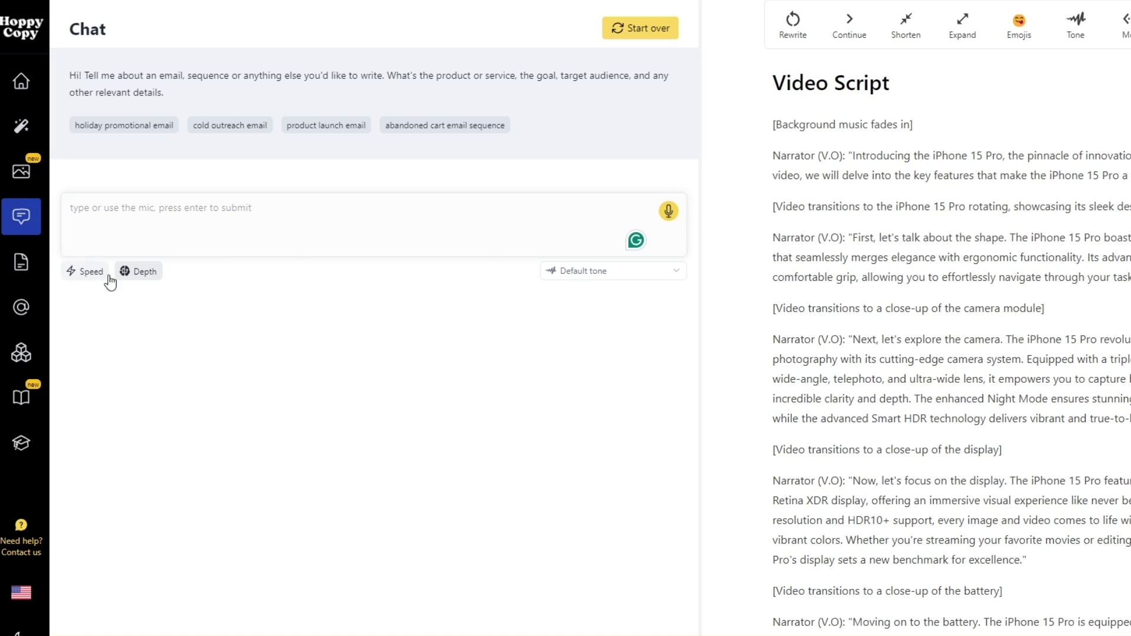
pyautogui.click(574, 272)
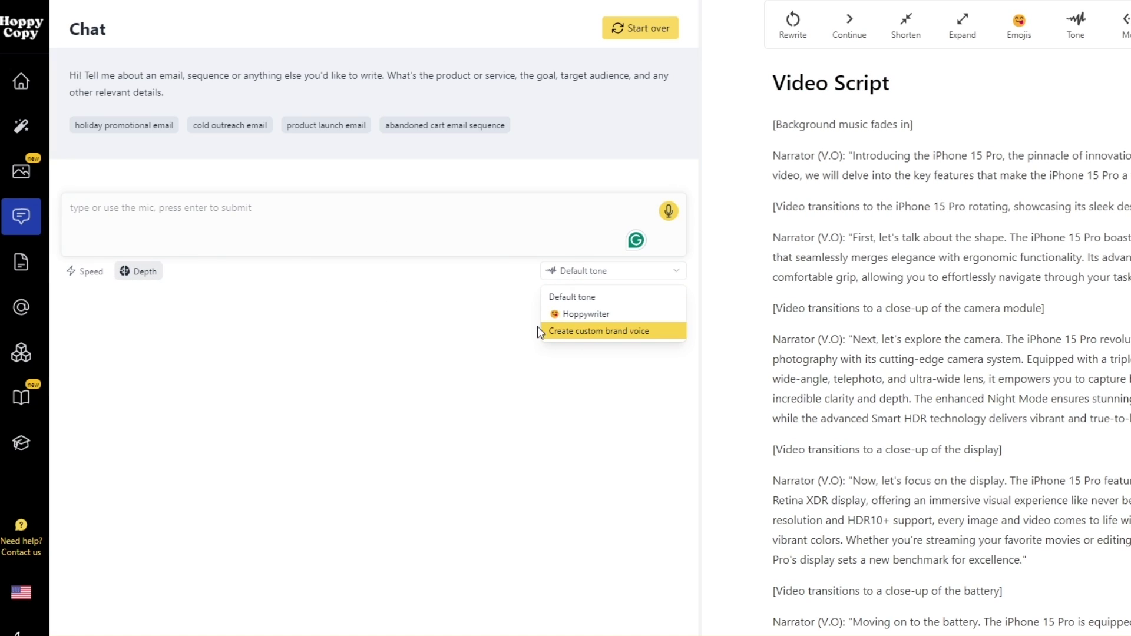
pyautogui.click(405, 320)
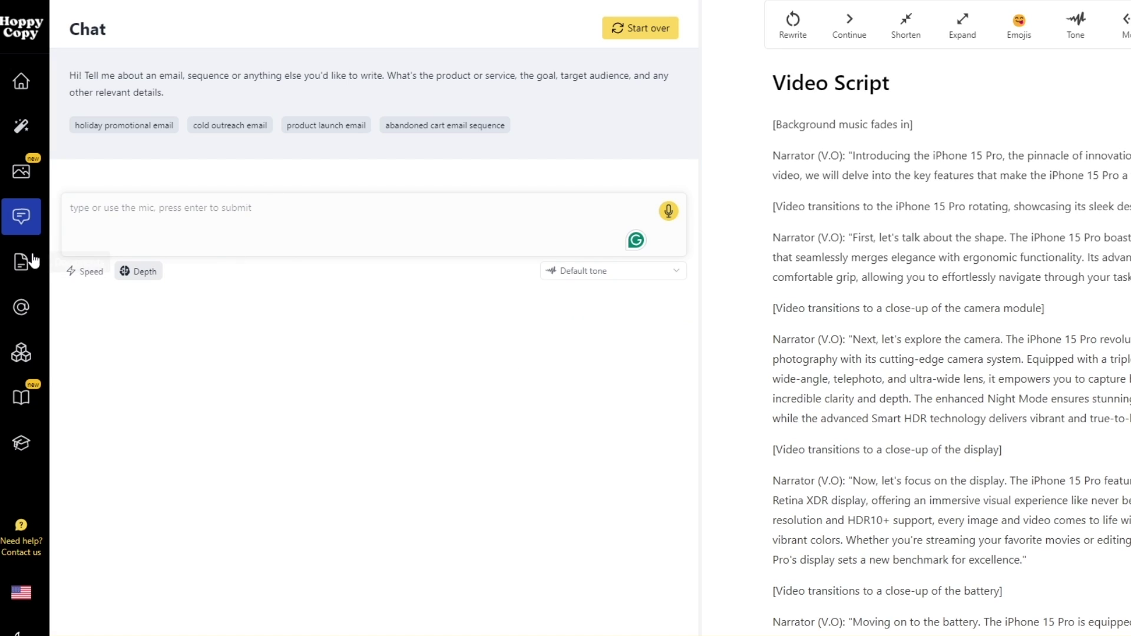
pyautogui.click(17, 265)
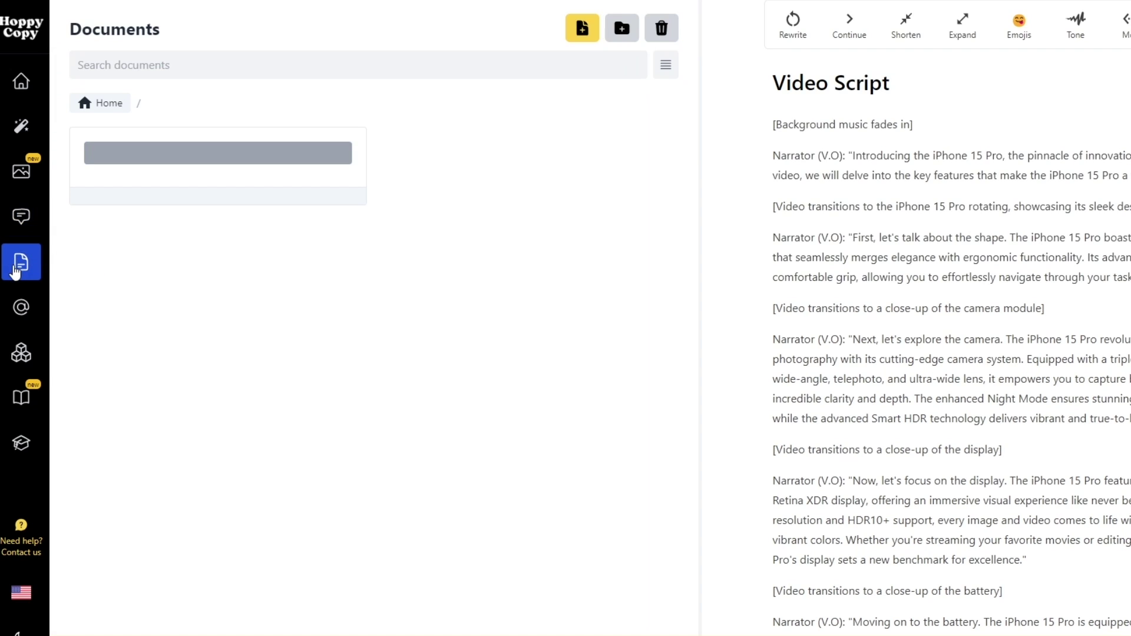
pyautogui.click(22, 307)
pyautogui.click(20, 366)
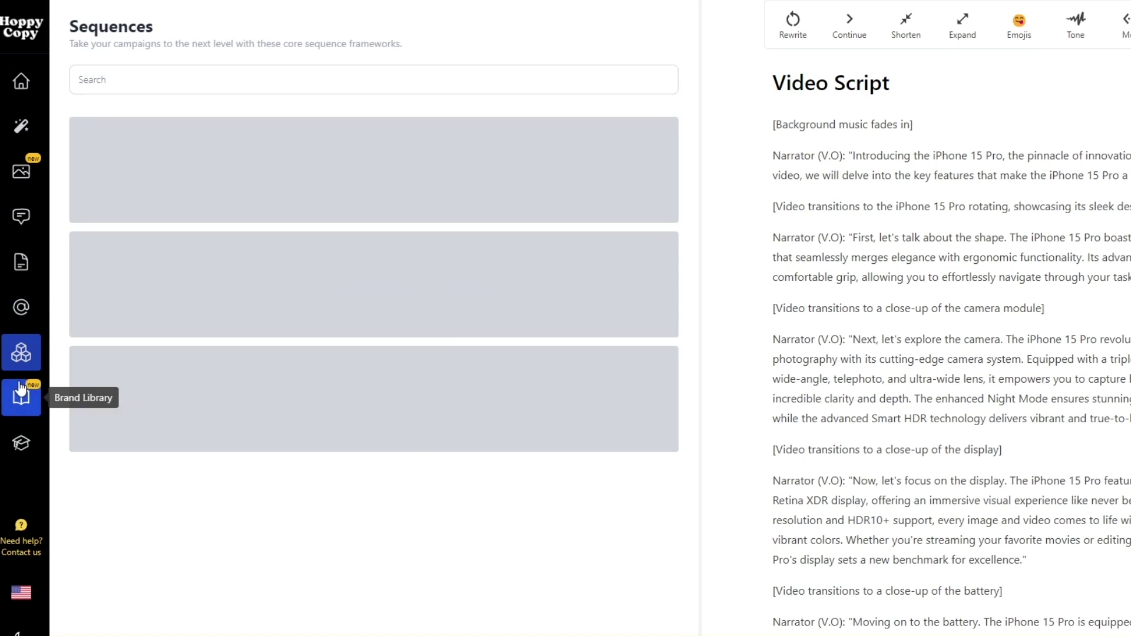
pyautogui.click(24, 399)
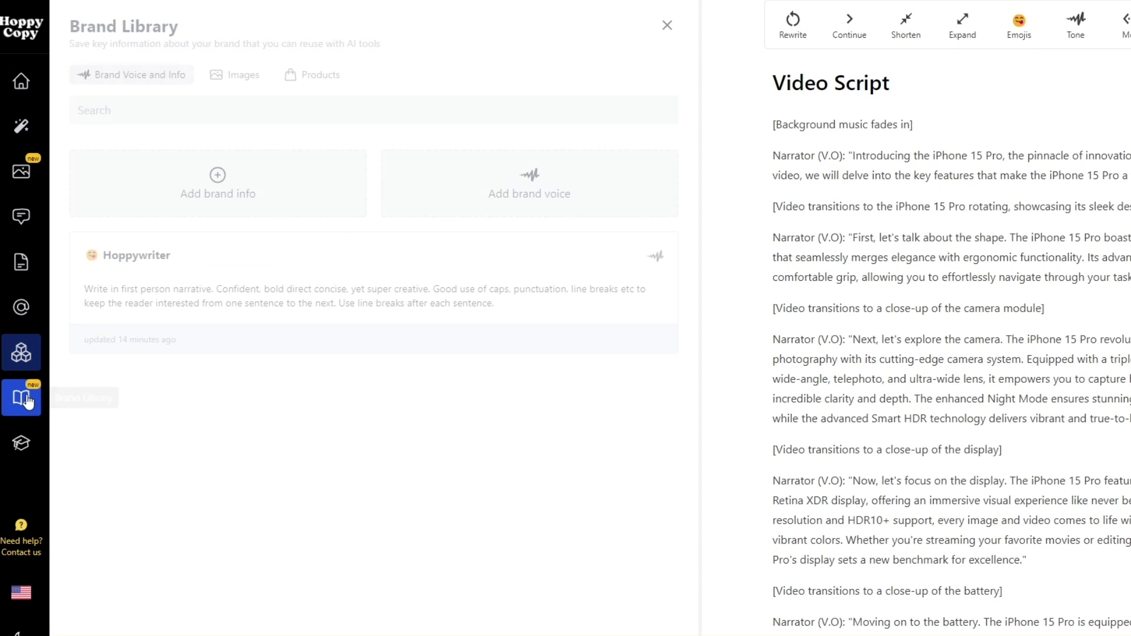
# Return to the Home templates gallery and scroll through the template cards and back up.
pyautogui.click(21, 79)
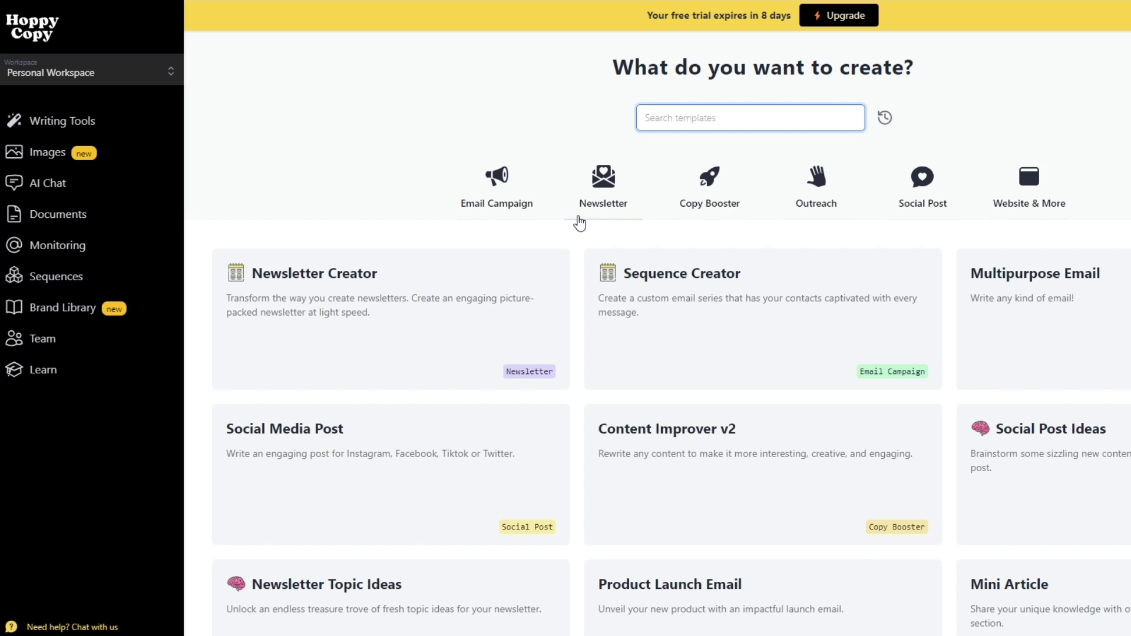
pyautogui.scroll(-15, 581, 224)
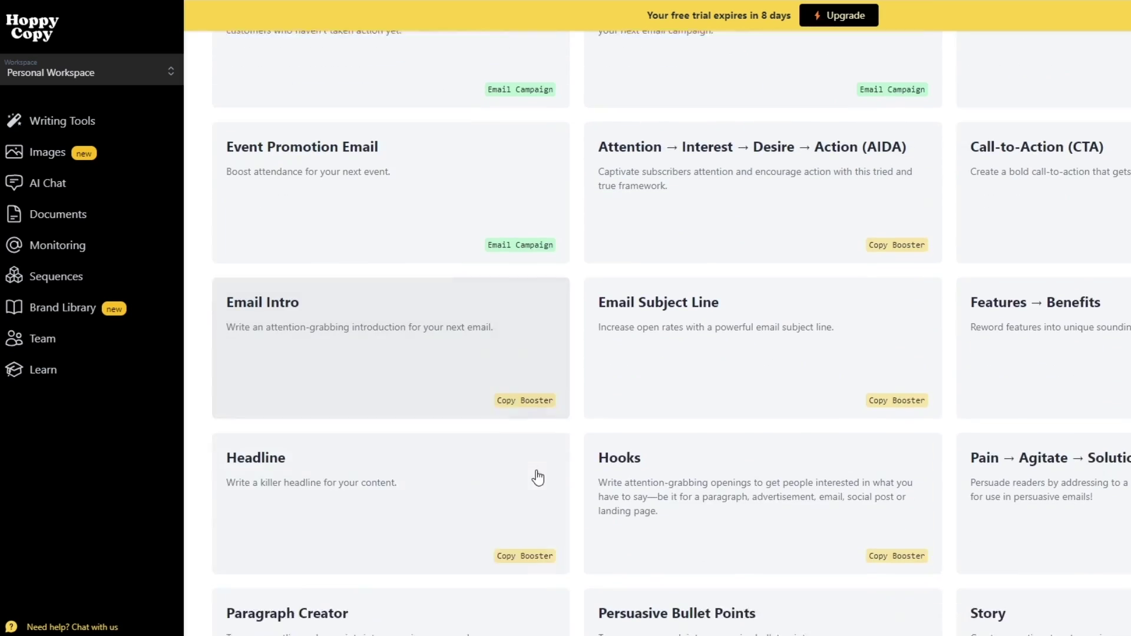
pyautogui.scroll(-3, 506, 389)
pyautogui.scroll(5, 522, 430)
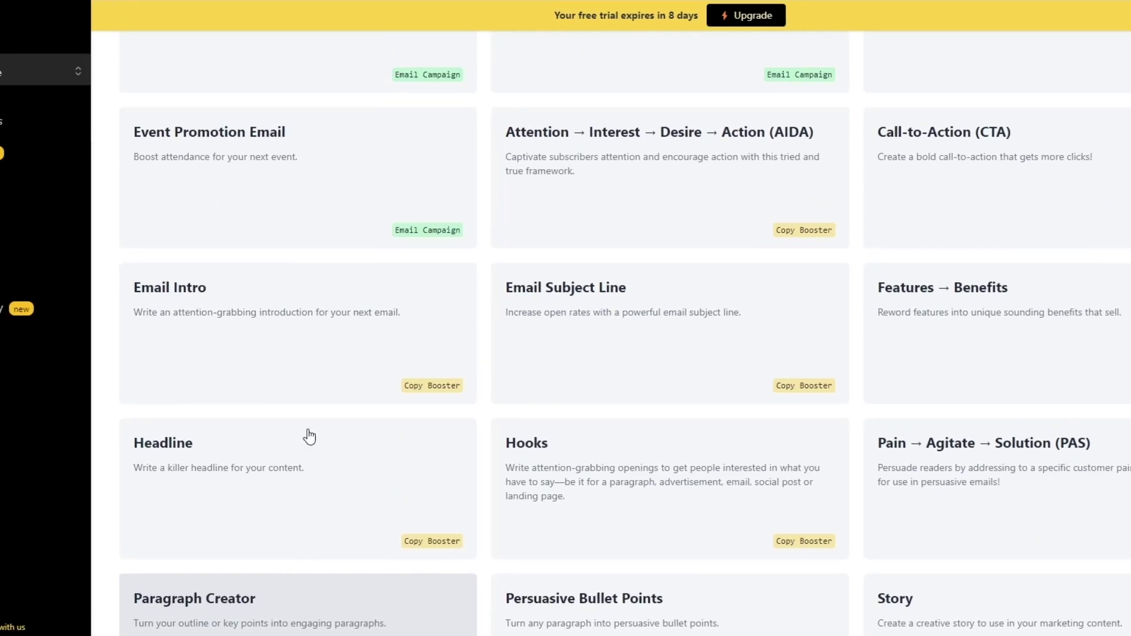
pyautogui.scroll(8, 401, 466)
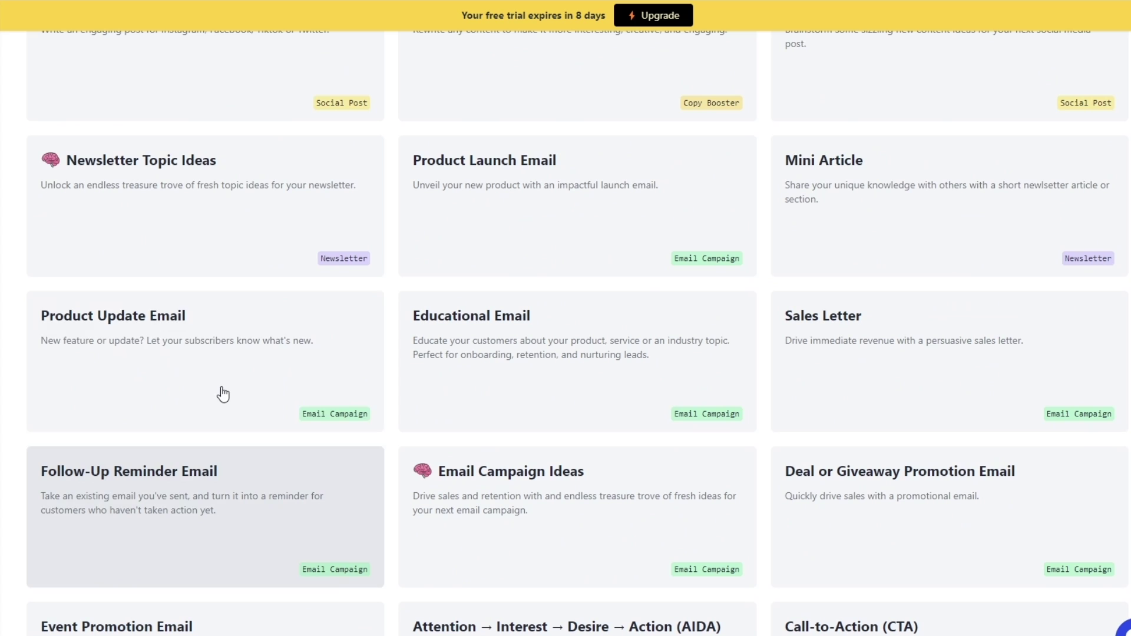
pyautogui.scroll(6, 223, 394)
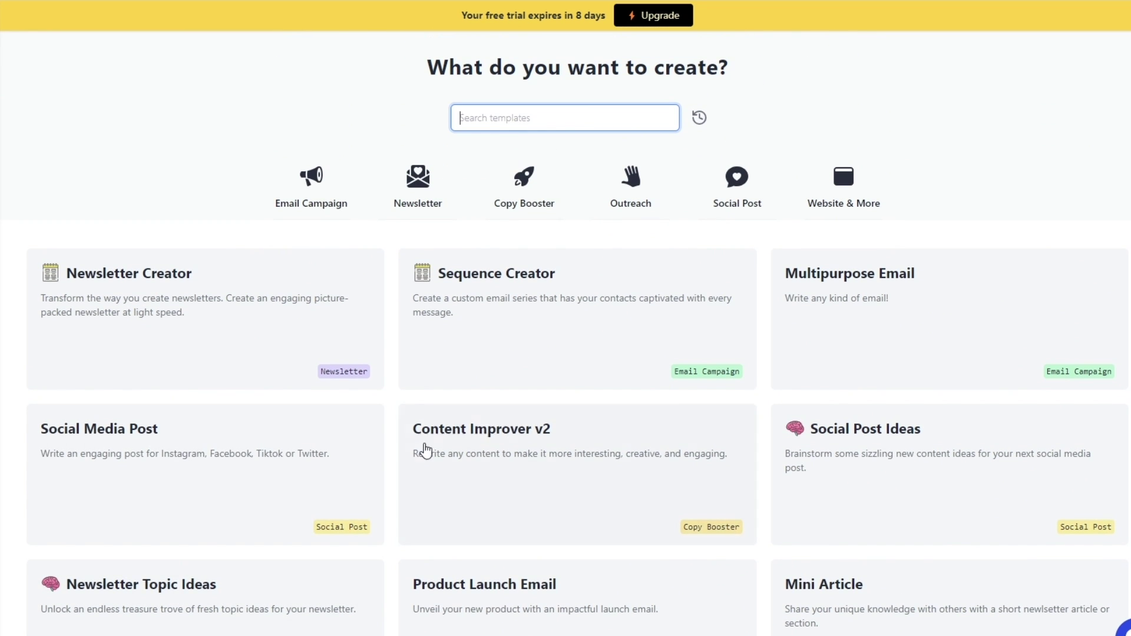